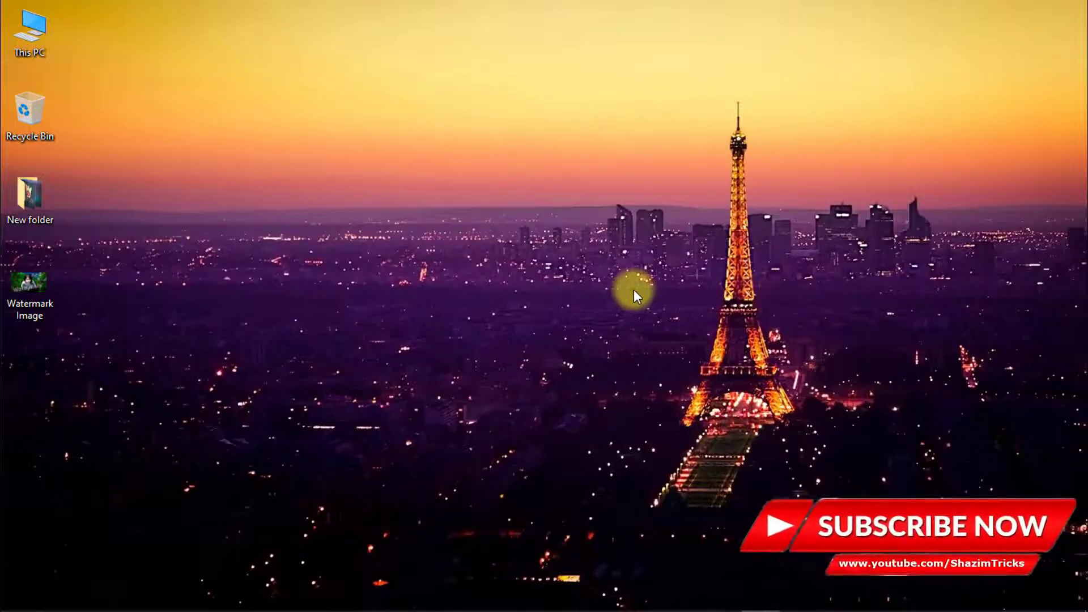
- Switch to Photoshop and open the Watermark Image file from the Desktop
mouse_move(475, 599)
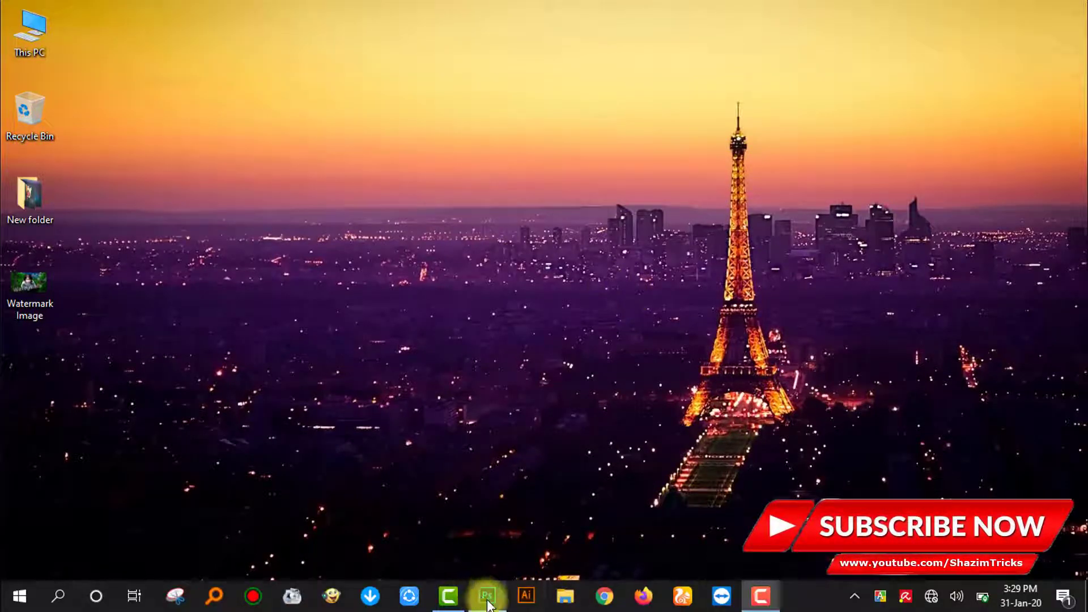
left_click(487, 596)
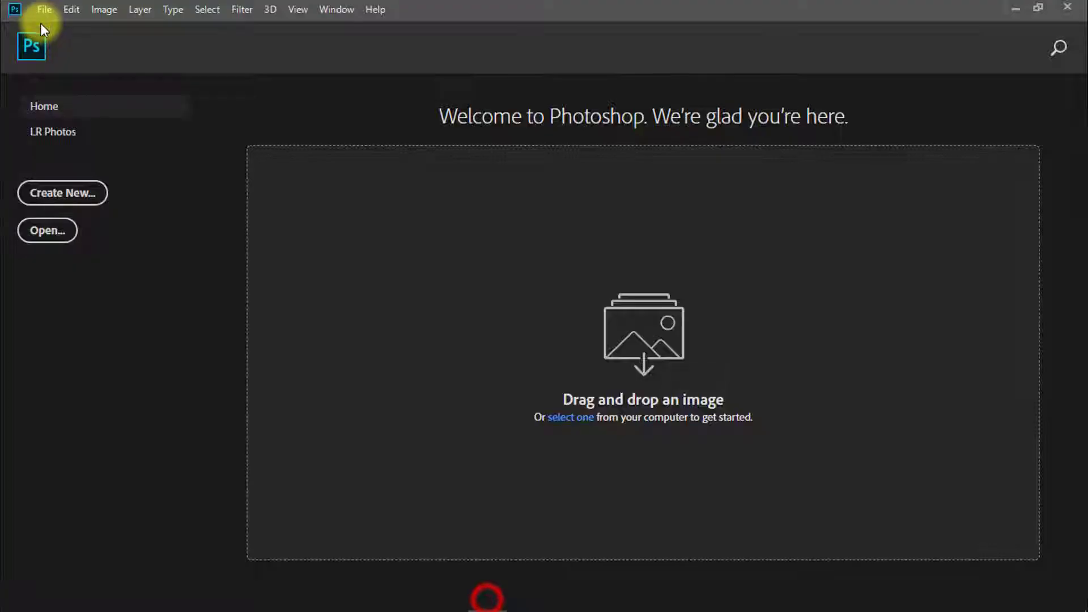
left_click(42, 9)
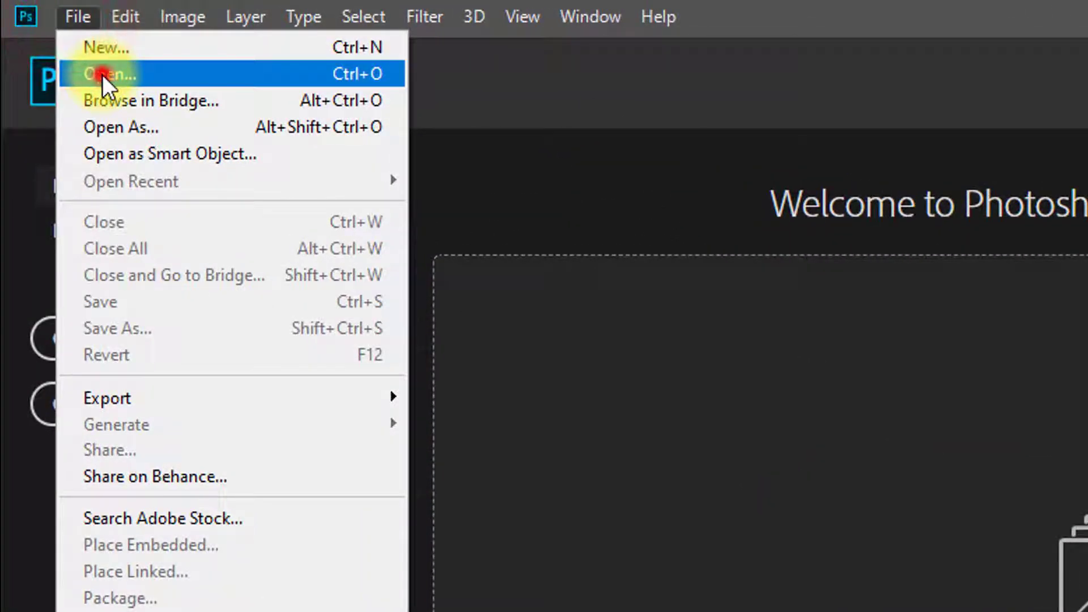
left_click(102, 73)
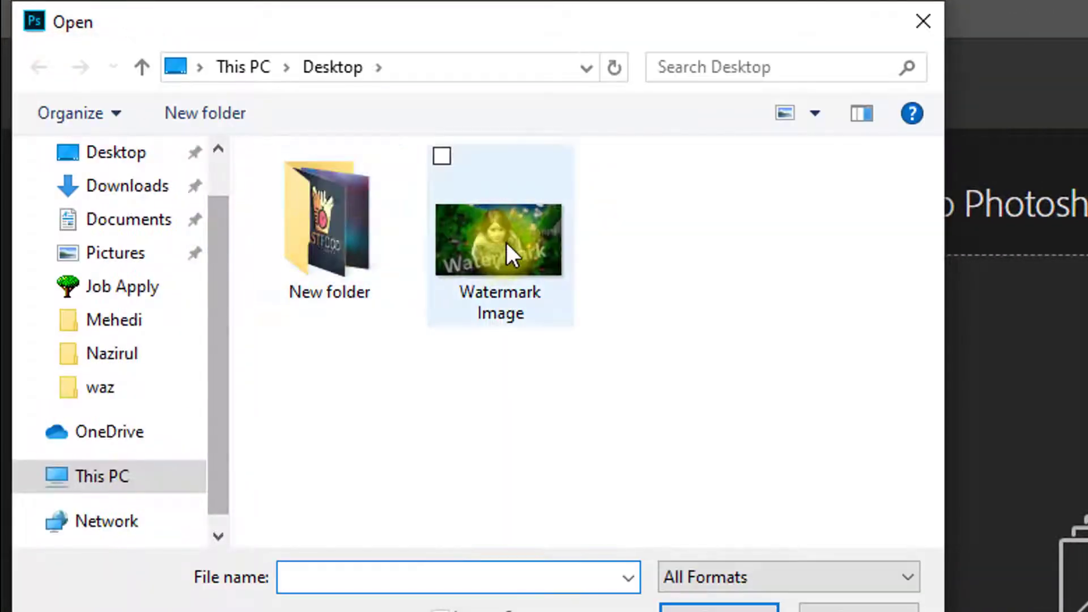
left_click(507, 268)
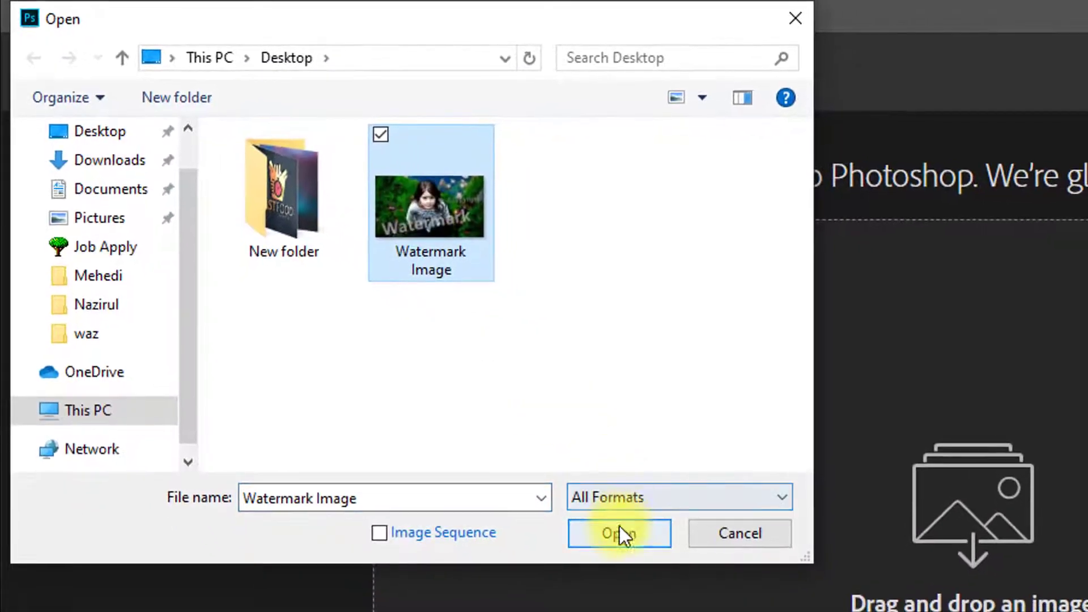
left_click(619, 532)
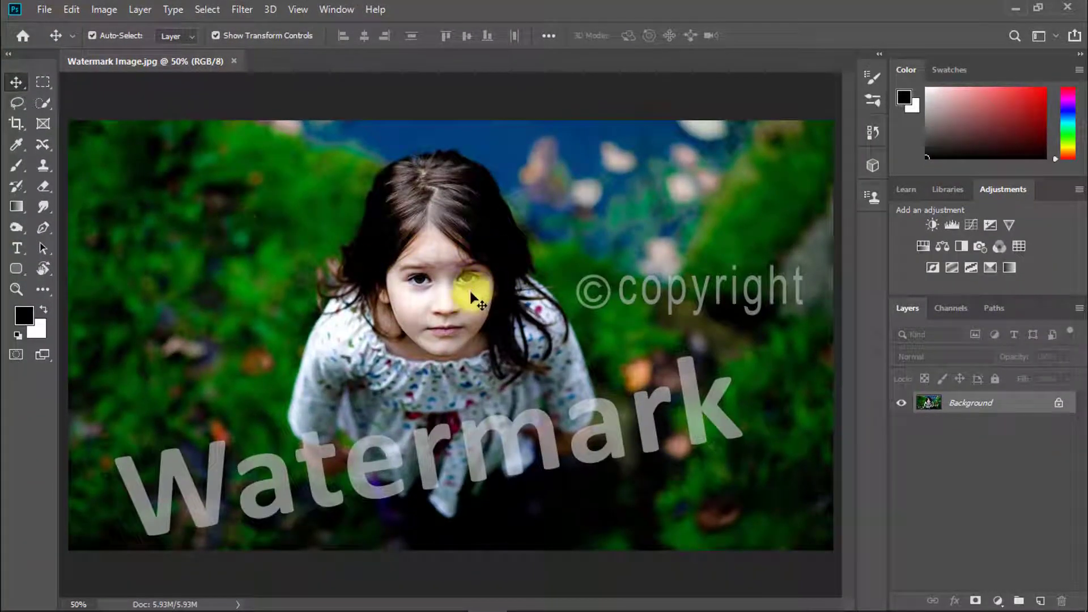
- Duplicate the Background layer of the photo
left_click_drag(410, 359, 425, 357)
left_click_drag(573, 308, 578, 308)
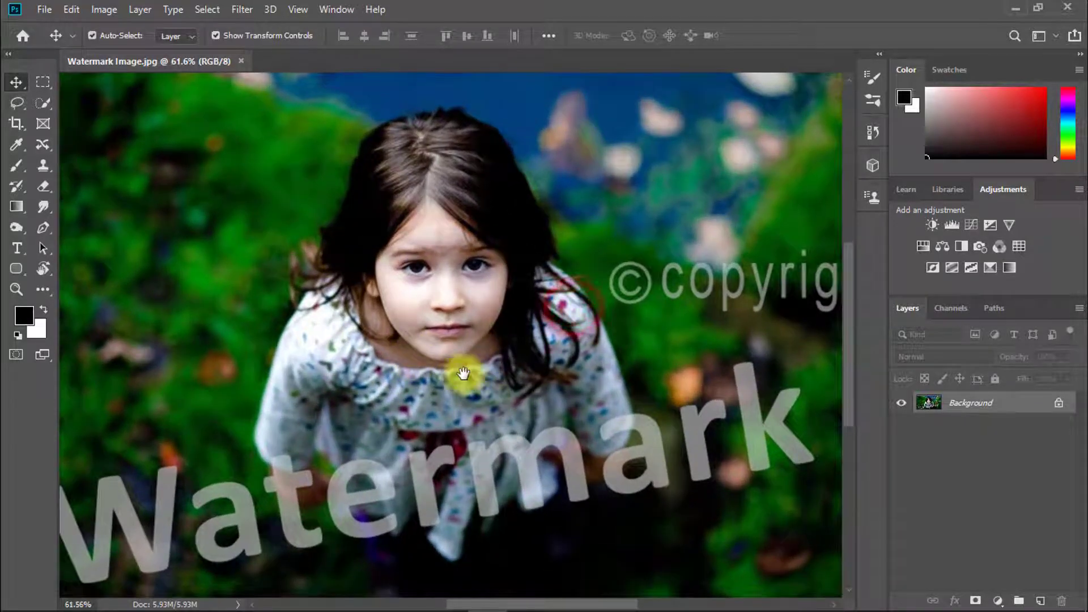
left_click_drag(395, 431, 427, 362)
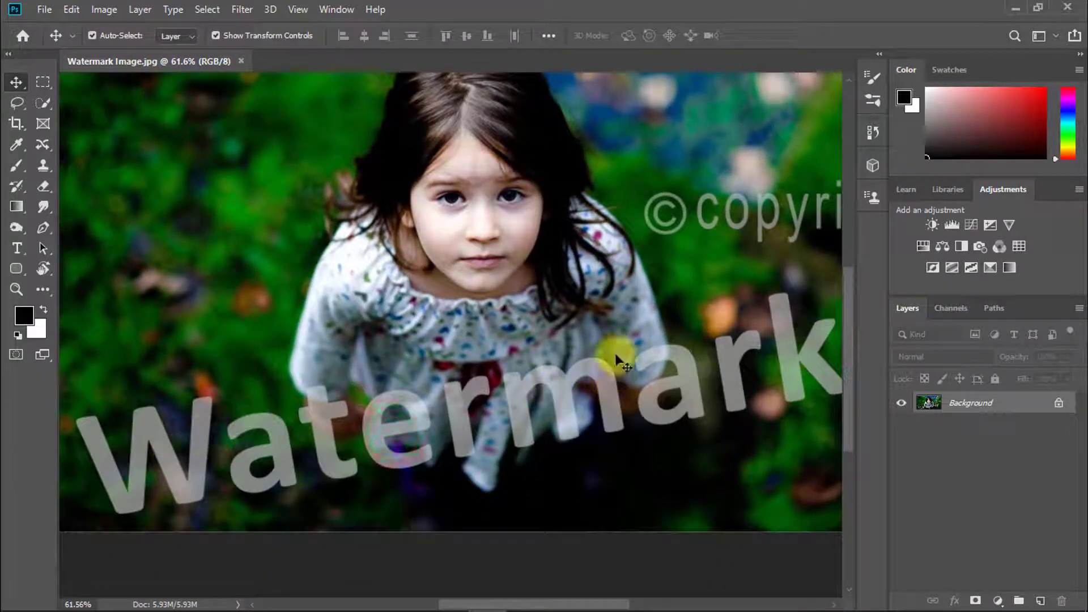
left_click_drag(640, 272, 464, 318)
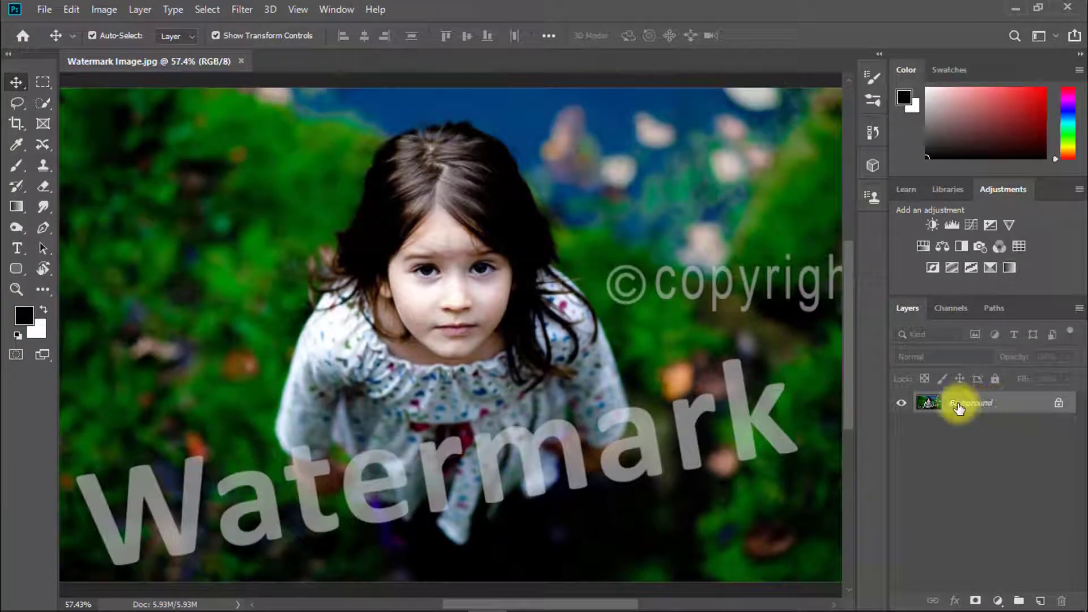
key("ctrl+j")
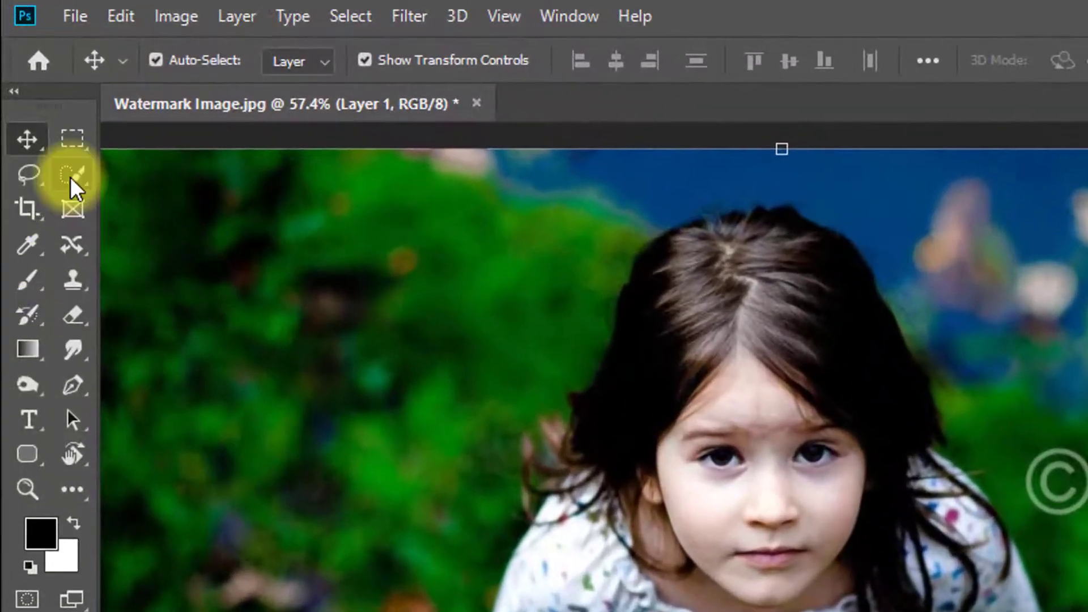
- Select the whole letter W of the large Watermark text with the Quick Selection Tool
right_click(71, 172)
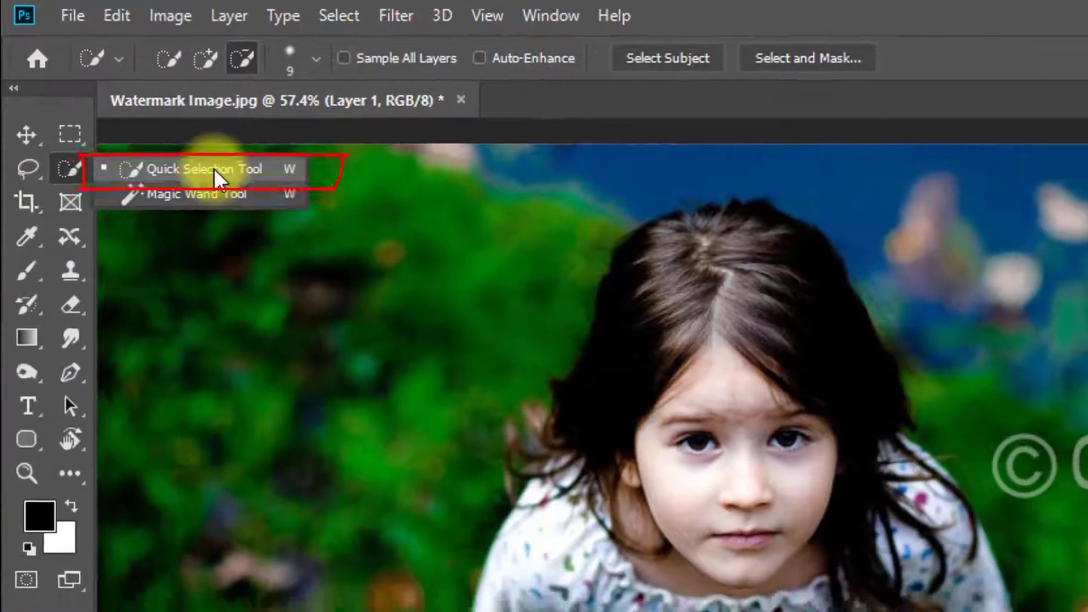
left_click(221, 175)
left_click(159, 444, "ctrl")
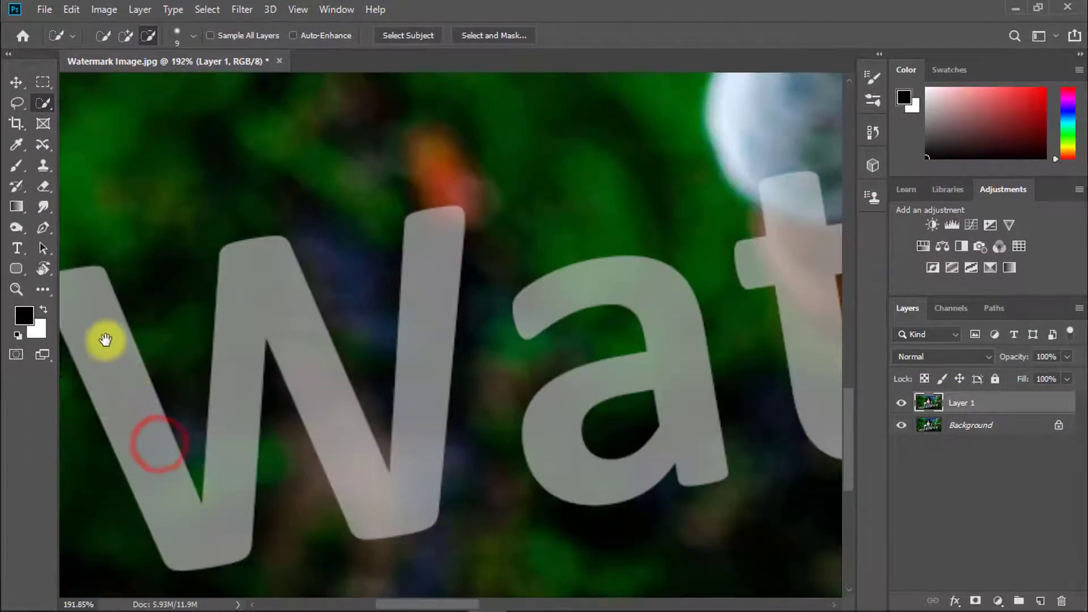
left_click_drag(119, 314, 166, 309)
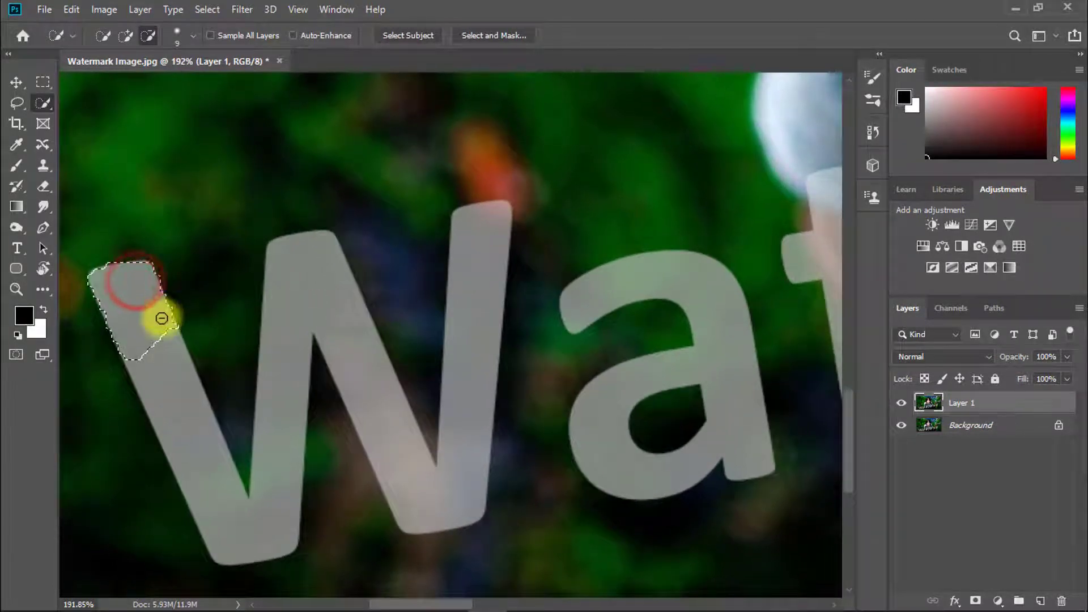
mouse_move(162, 318)
left_mouse_down()
mouse_move(191, 421)
mouse_move(277, 474)
left_mouse_up()
key("shift")
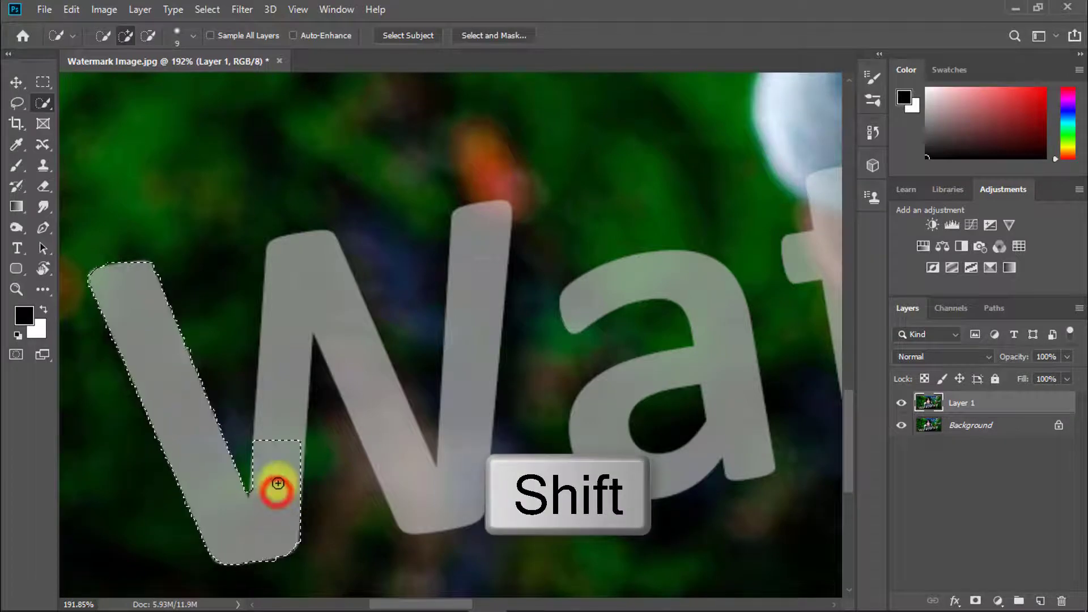
mouse_move(281, 437)
left_mouse_down()
mouse_move(281, 359)
mouse_move(406, 347)
left_mouse_up()
- Add the letters a, t, e and r of the Watermark text to the selection, leaving out their enclosed gaps
left_click_drag(525, 333, 395, 321)
mouse_move(699, 268)
left_mouse_down()
mouse_move(723, 306)
mouse_move(549, 306)
left_mouse_up()
left_click(629, 245)
mouse_move(543, 203)
left_mouse_down()
mouse_move(523, 166)
mouse_move(538, 163)
left_mouse_up()
left_click_drag(565, 219, 398, 244)
mouse_move(537, 268)
left_mouse_down()
mouse_move(630, 293)
mouse_move(509, 318)
left_mouse_up()
left_click(467, 295, "alt")
left_click(466, 294)
scroll(474, 311, "right", 3)
left_click(554, 284)
left_click(595, 279)
scroll(595, 279, "right", 3)
left_click(546, 308)
- Add the letters m, a and r in the second half of the Watermark text to the selection, excluding the hole in the a
left_click_drag(614, 277, 490, 307)
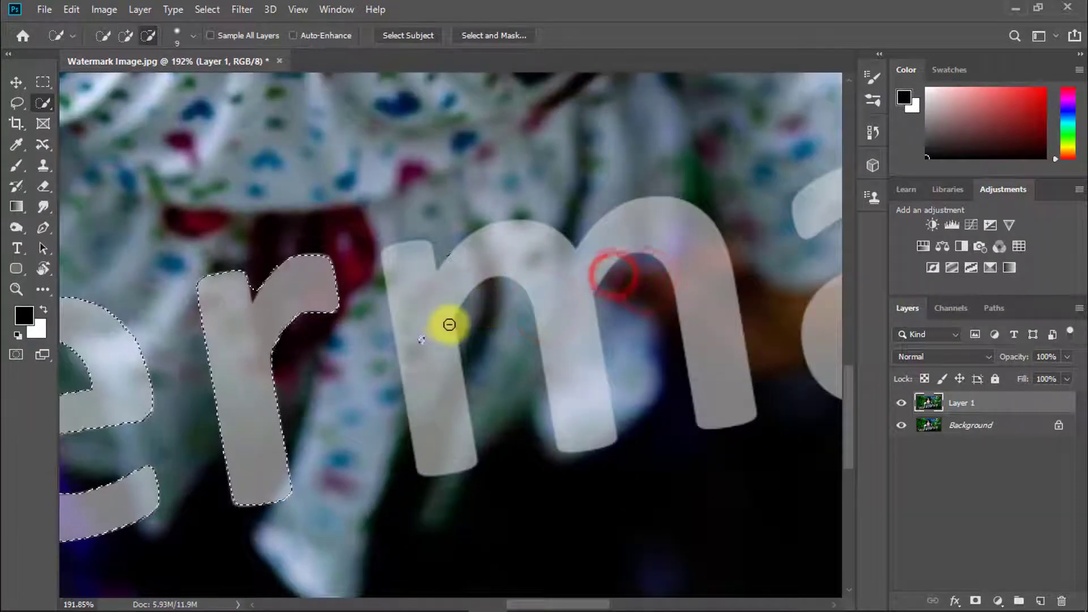
left_click(473, 261)
scroll(553, 294, "right", 6)
left_click(651, 282)
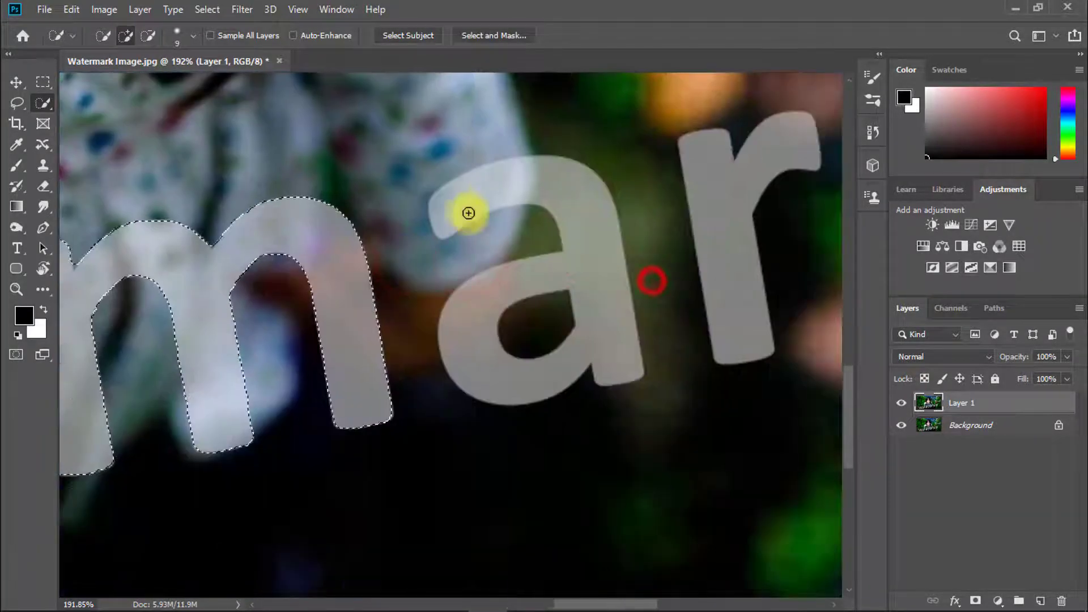
left_click(467, 209)
scroll(589, 229, "right", 2)
key("alt")
left_click(416, 358)
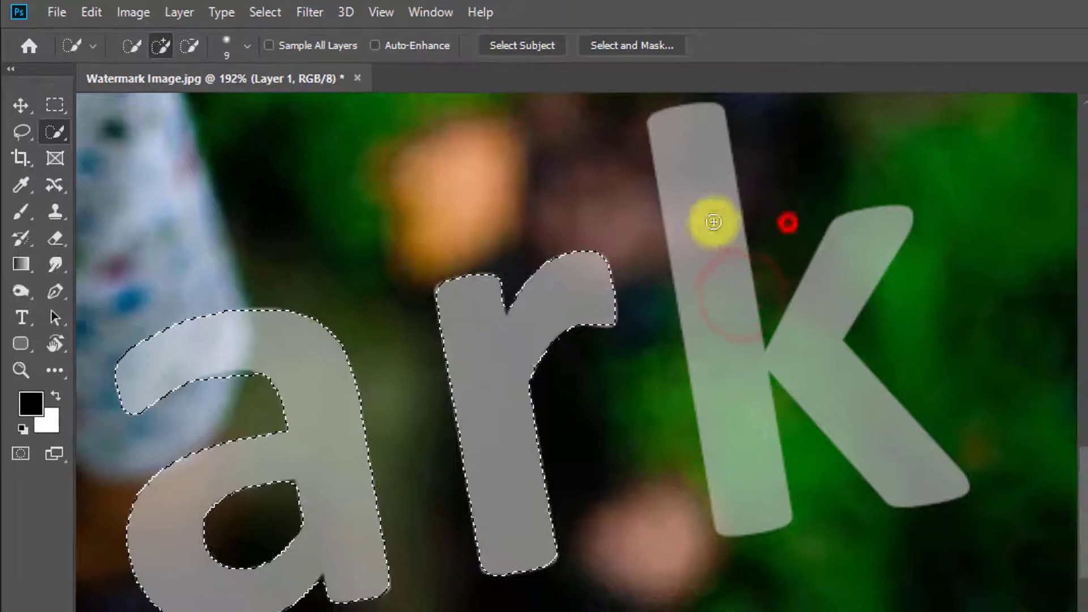
- Add the final letter k to the selection and subtract the spill-over between its strokes
left_click(714, 221)
mouse_move(744, 313)
left_mouse_down()
mouse_move(531, 326)
mouse_move(388, 372)
left_mouse_up()
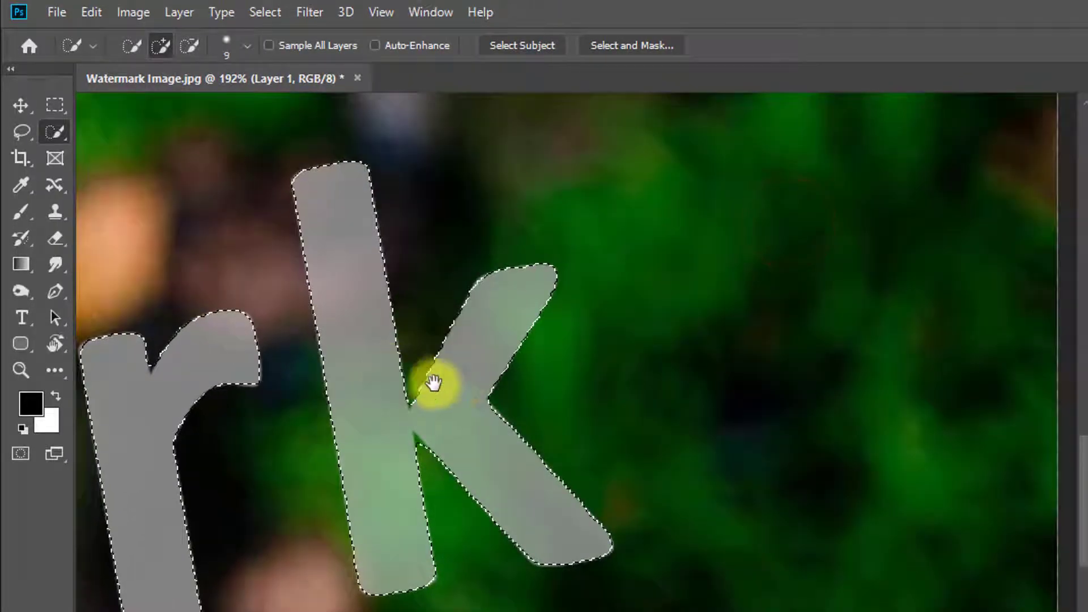
left_click(466, 378, "alt")
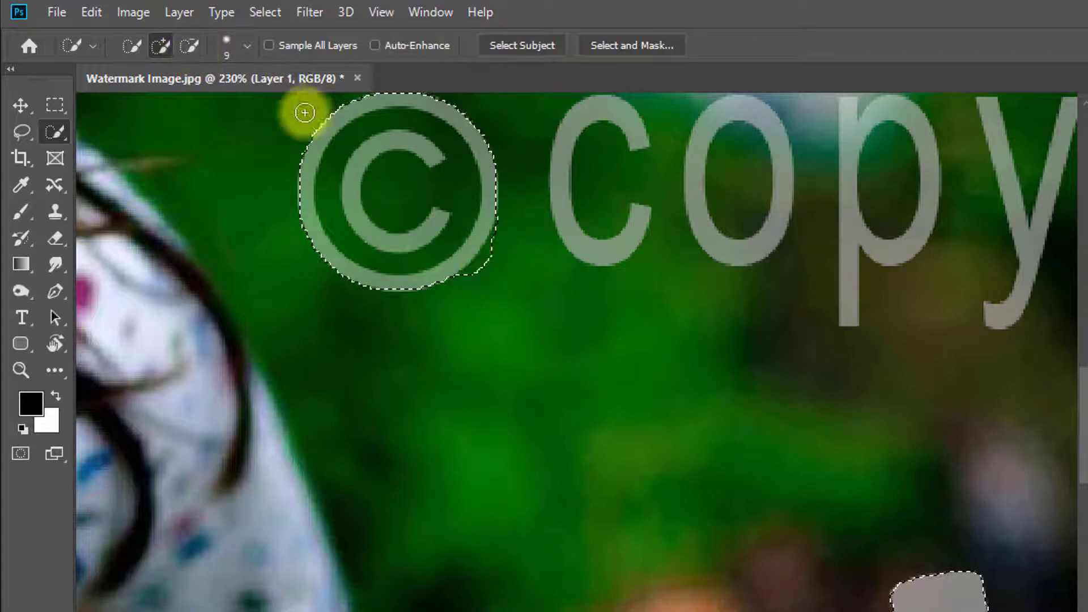
- Subtract the spill-over along the © symbol's outer edge and refine the selection around its inner C
left_click(191, 49)
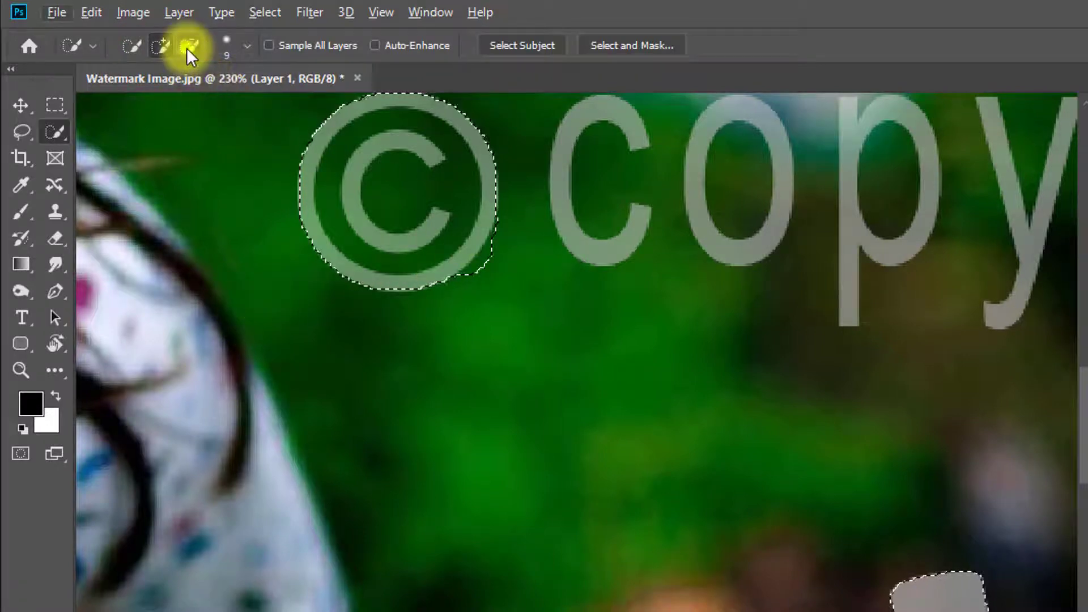
left_click(161, 45)
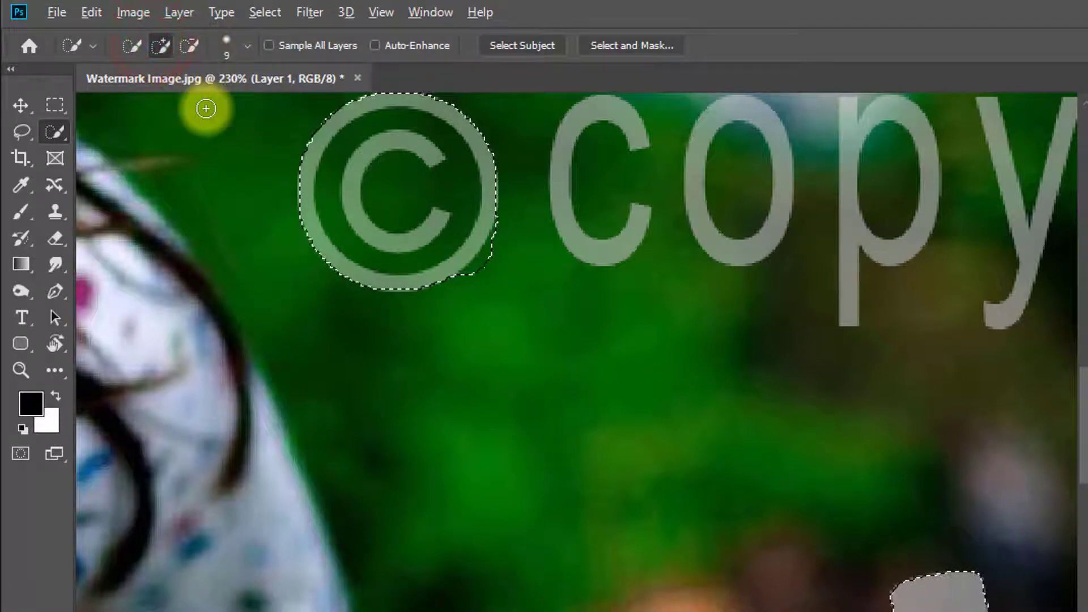
key("alt")
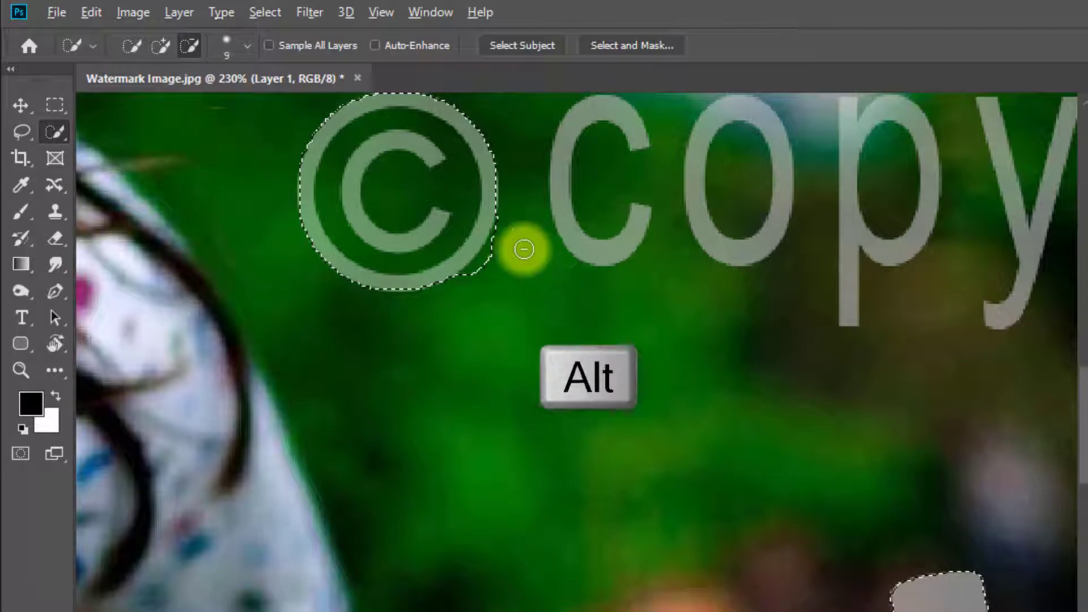
left_click(476, 276, "alt")
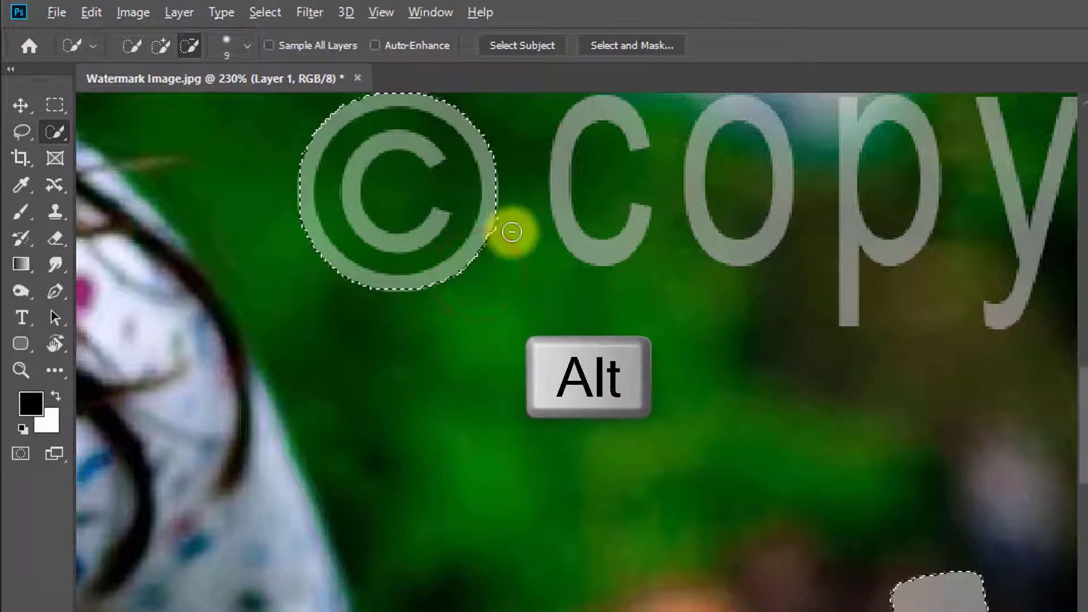
left_click_drag(387, 248, 417, 300)
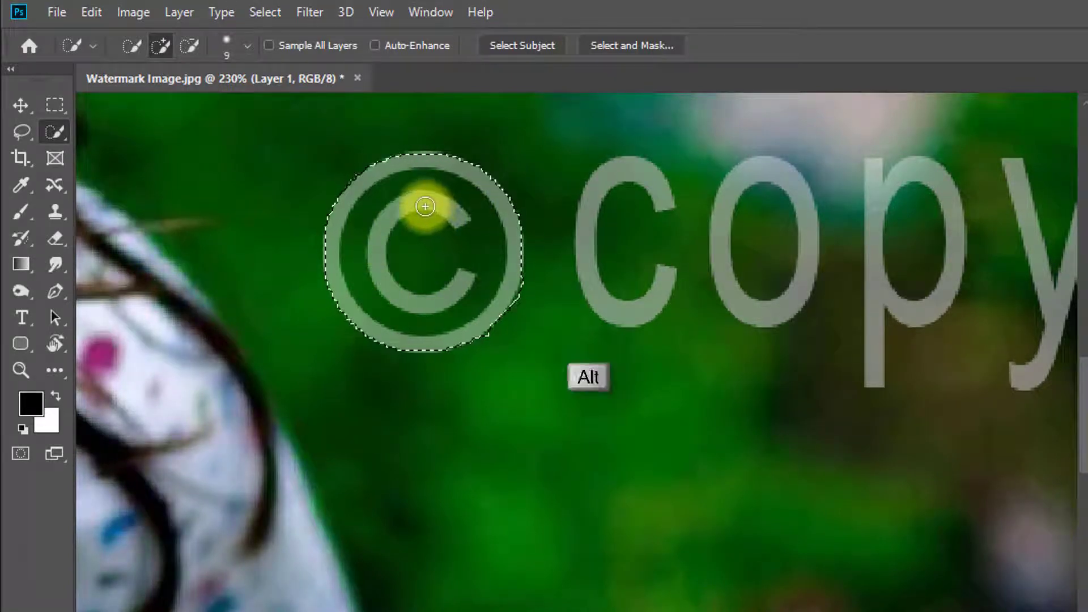
left_click(410, 204, "alt")
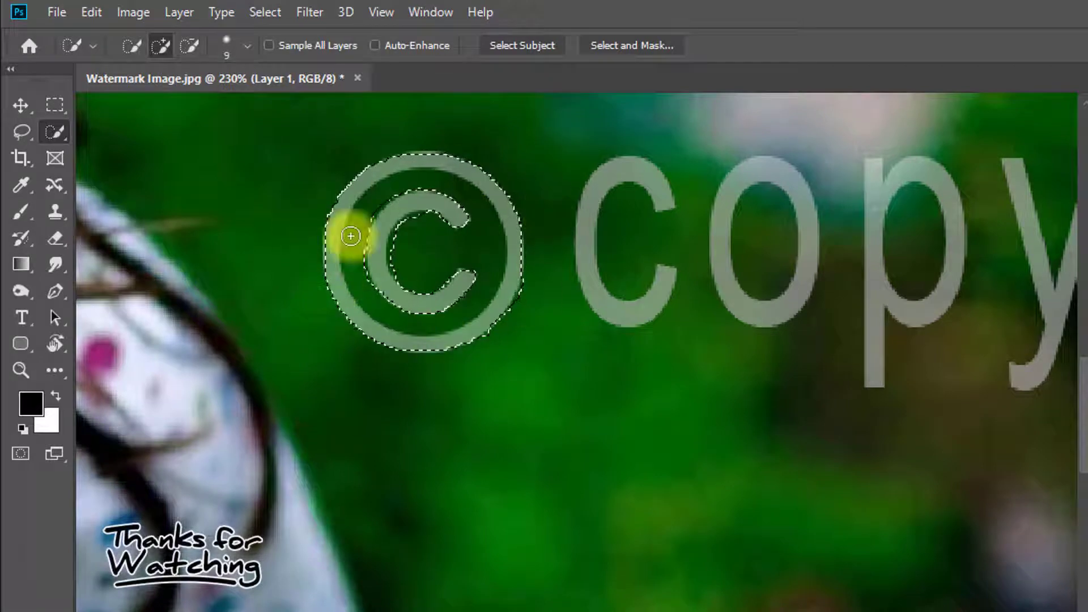
- Add the letters c, o and p of the copyright text to the selection and subtract the area inside the p
left_click_drag(589, 192, 657, 293)
mouse_move(661, 213)
left_mouse_down()
mouse_move(512, 241)
mouse_move(578, 300)
mouse_move(657, 283)
left_mouse_up()
left_click(729, 223)
left_click(724, 203)
left_click(758, 238)
left_click(758, 244, "alt")
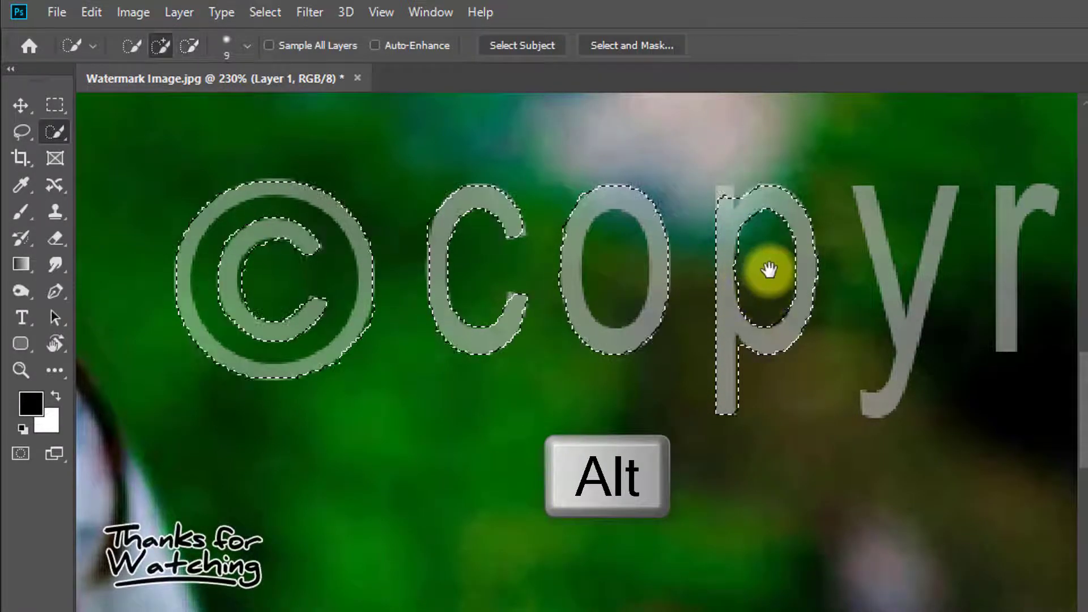
scroll(767, 267, "right", 3)
- Add the letters y, r and i of the copyright text to the selection, including the dot of the i
left_click(753, 219, "shift")
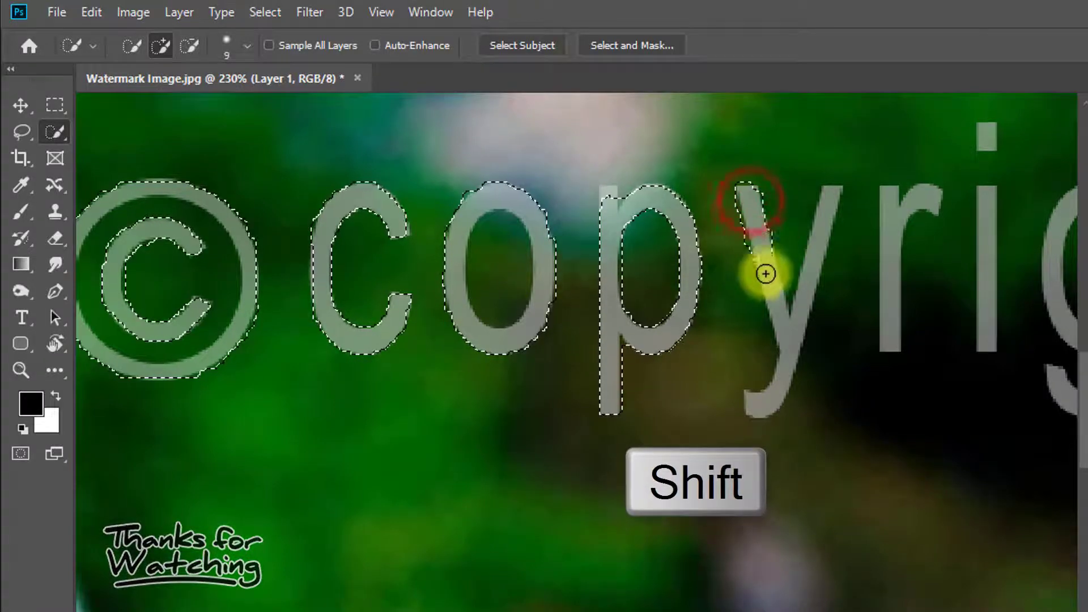
scroll(809, 305, "right", 3)
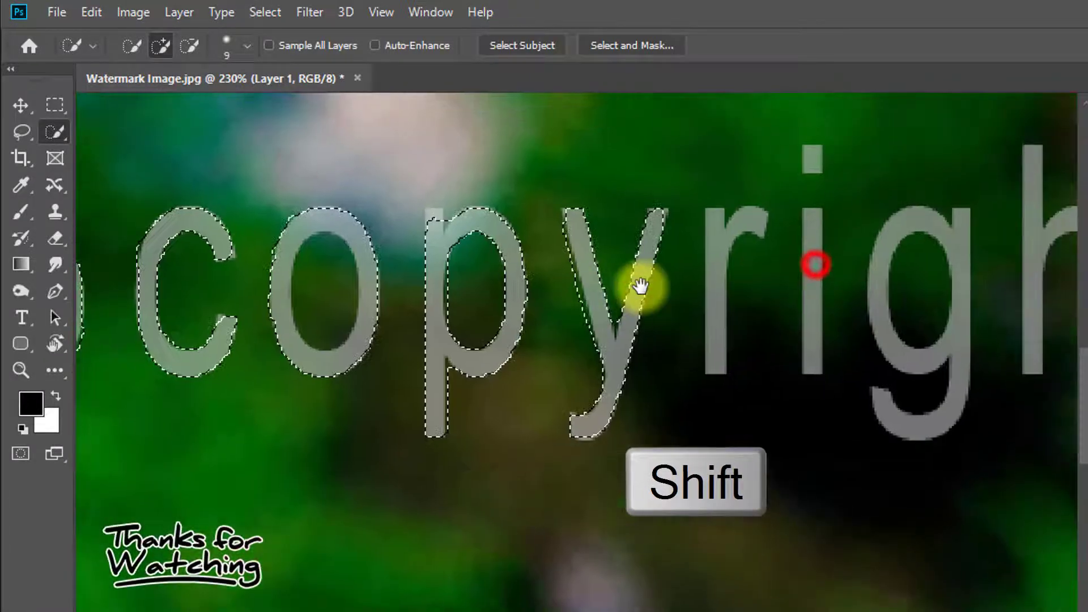
left_click(811, 165)
left_click_drag(874, 265, 663, 342)
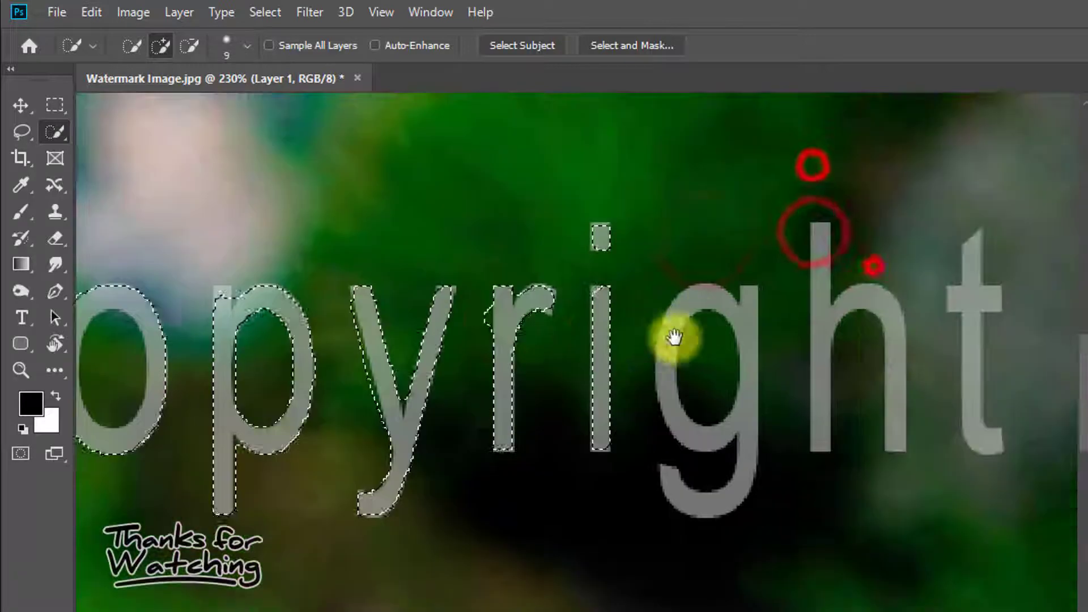
- Add the letters g, h and t of the copyright text to the selection and subtract the area inside the g
left_click(684, 309)
left_click(708, 342, "alt")
left_click(822, 298)
left_click_drag(816, 253, 825, 348)
left_click_drag(906, 318, 786, 325)
mouse_move(723, 311)
left_mouse_down()
mouse_move(750, 308)
mouse_move(777, 377)
left_mouse_up()
left_click(856, 308)
left_click_drag(856, 308, 852, 393)
- Expand the selection of both watermark texts by 3 pixels
mouse_move(691, 371)
left_mouse_down()
mouse_move(624, 362)
mouse_move(640, 360)
left_mouse_up()
left_click_drag(543, 478, 665, 415)
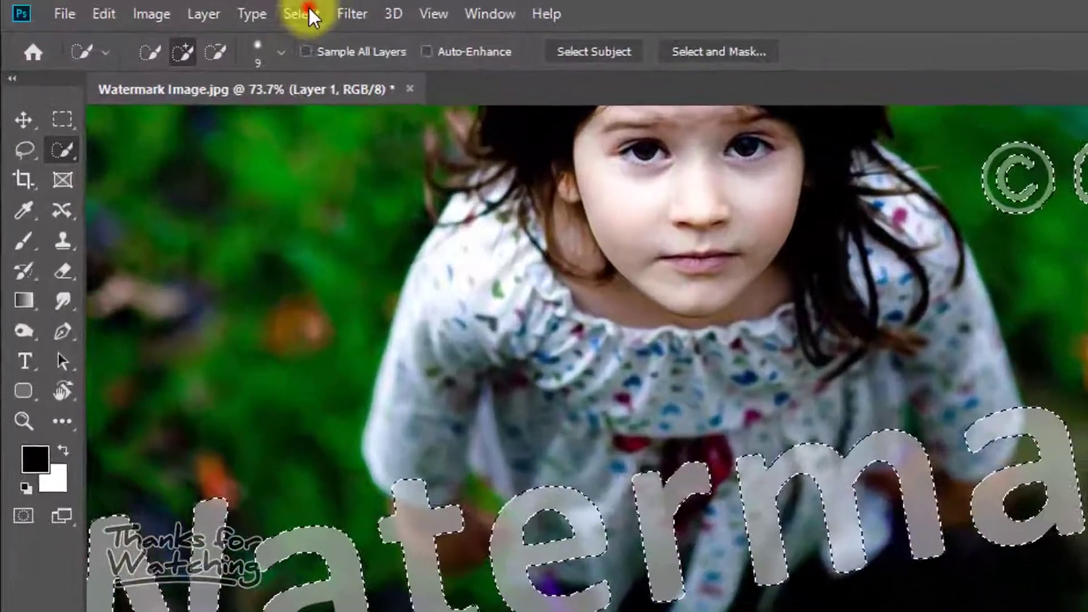
left_click(207, 9)
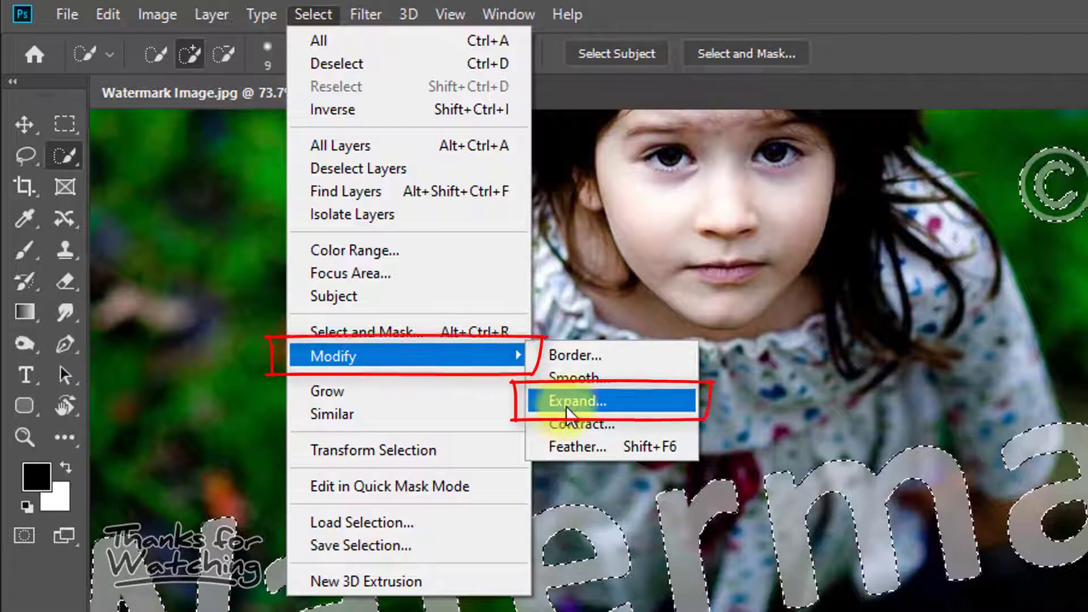
left_click(581, 405)
left_click_drag(780, 295, 741, 293)
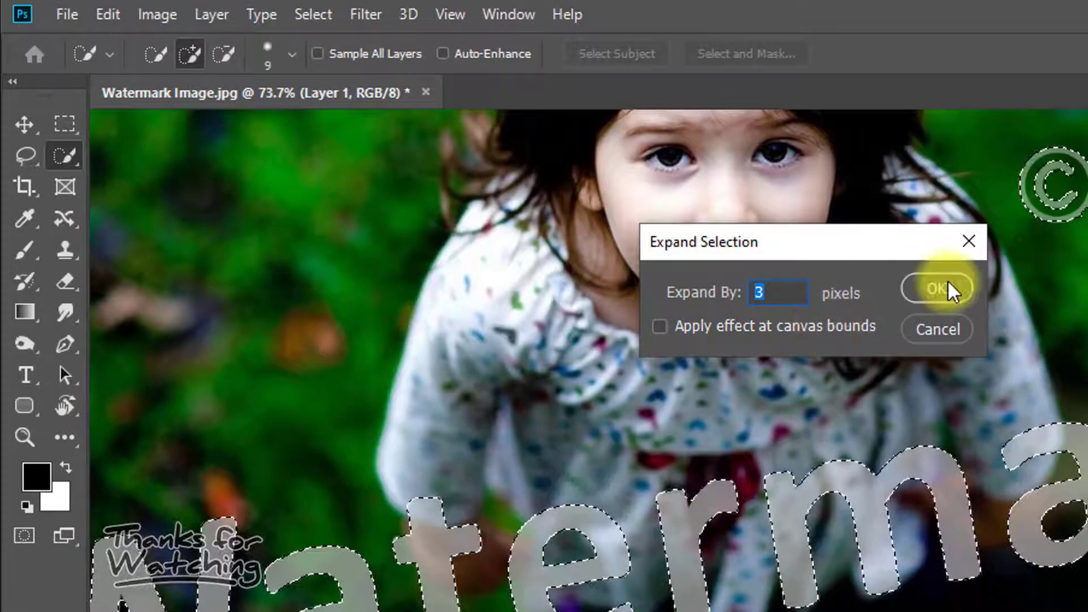
left_click(933, 288)
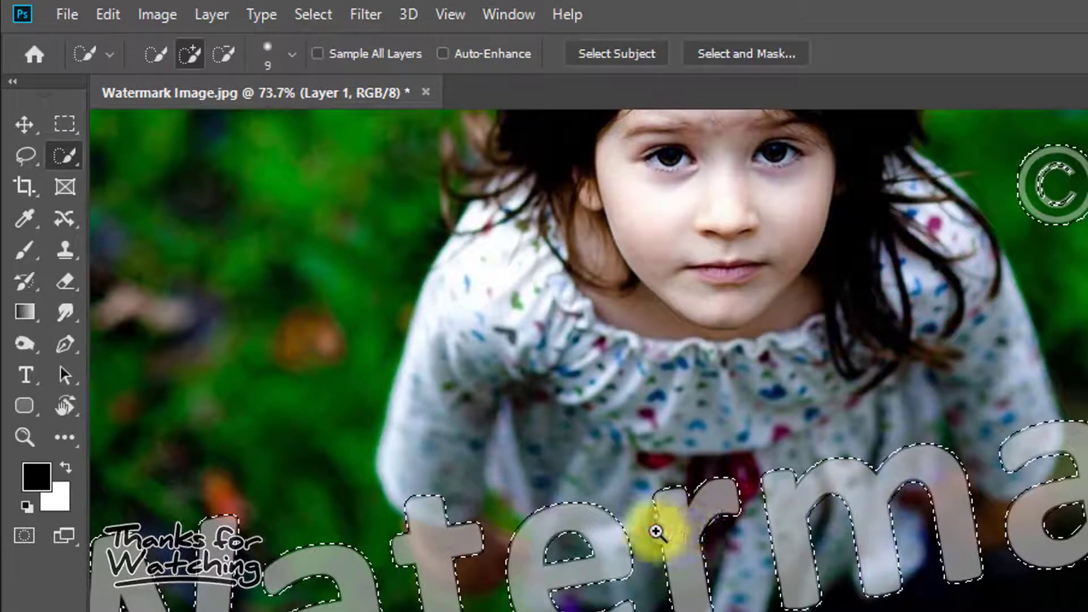
- Fill the expanded watermark selection with Content-Aware contents, using Color Adaptation, Normal mode and 100% opacity
left_click_drag(656, 531, 808, 506)
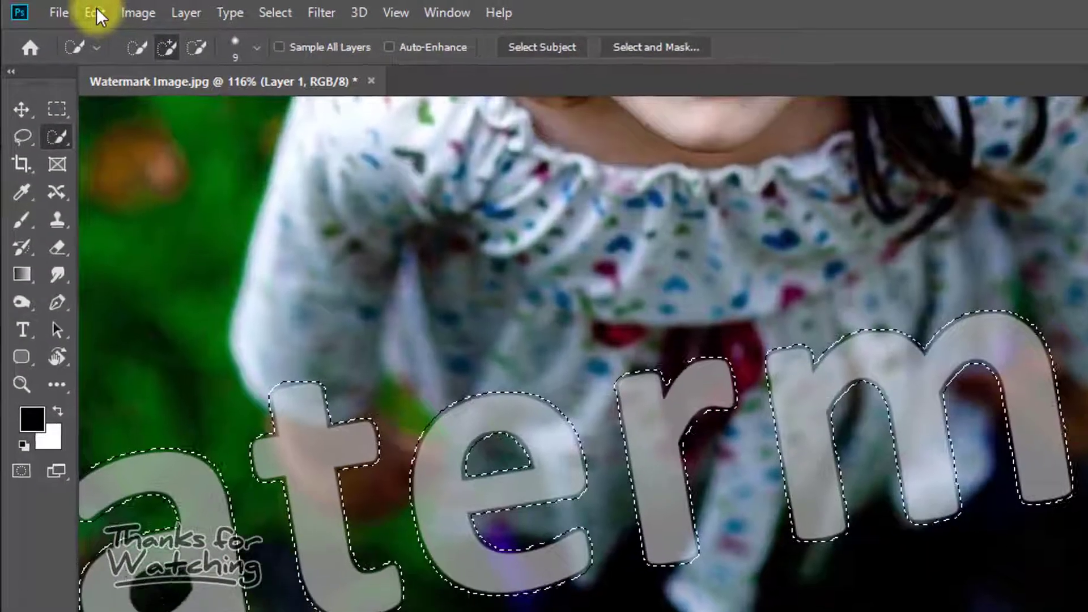
left_click(95, 11)
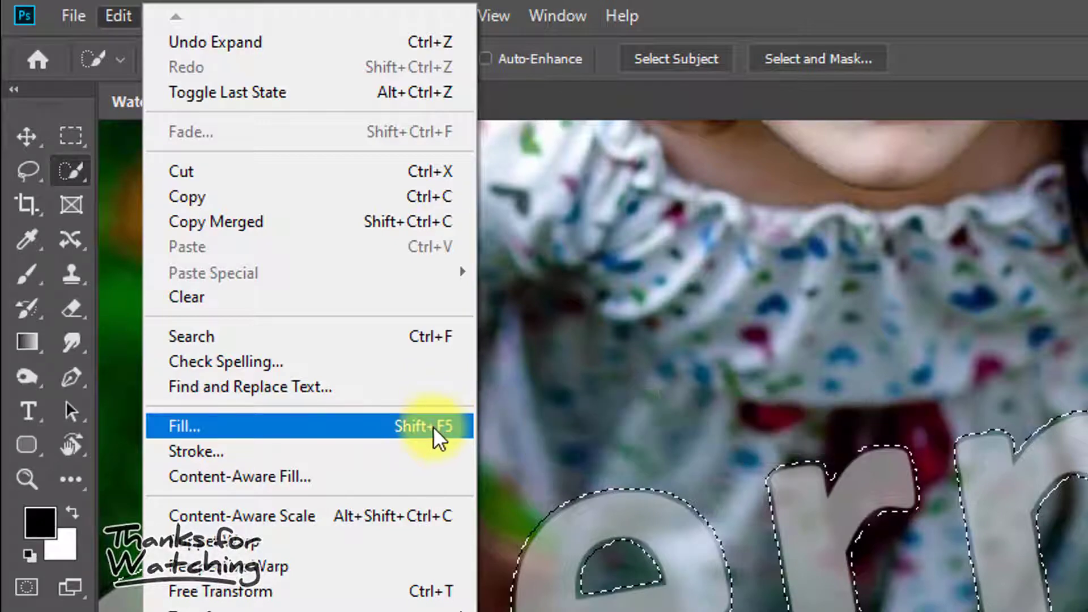
left_click(382, 421)
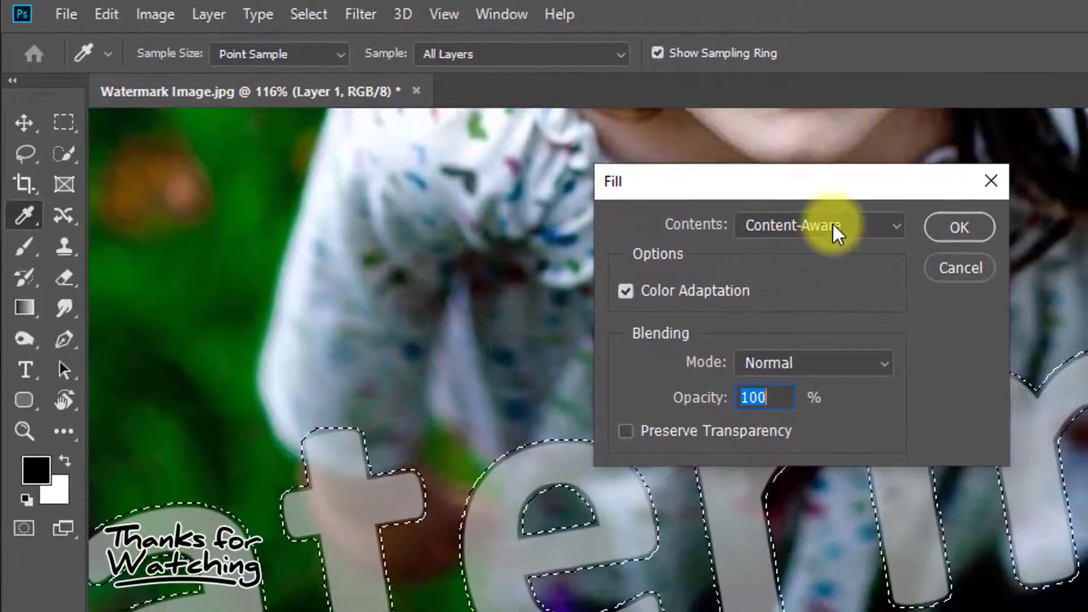
left_click(834, 226)
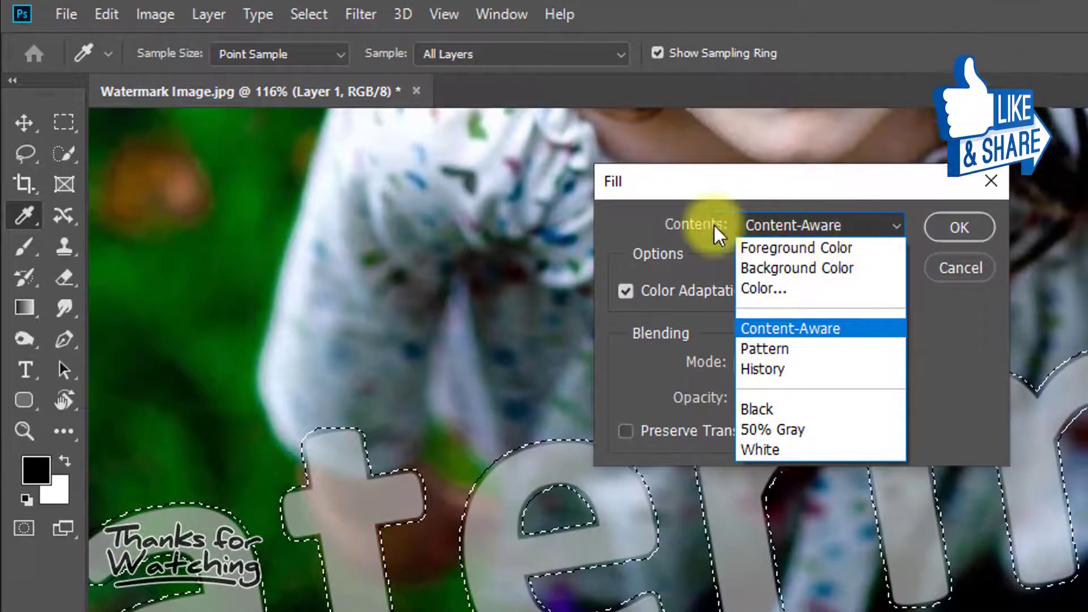
left_click(800, 330)
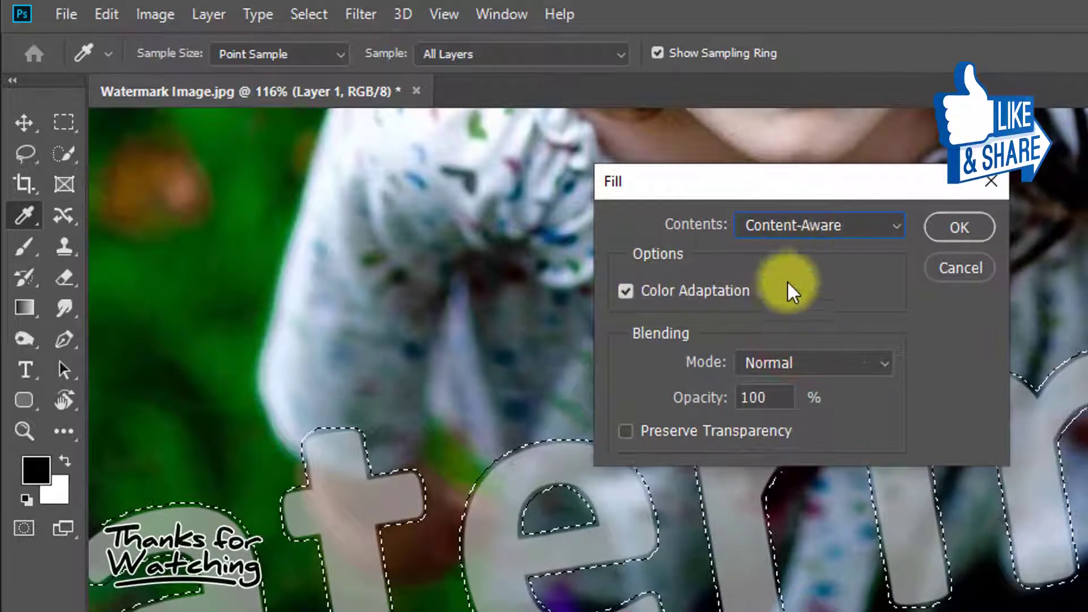
left_click(953, 225)
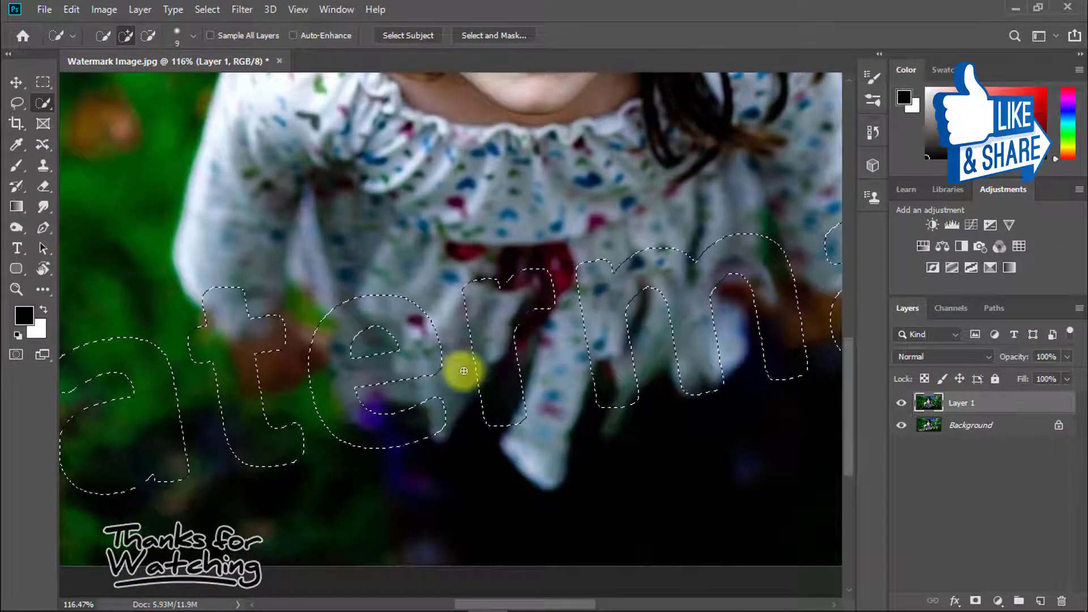
- Deselect the filled Watermark and ©copyright letter areas
key("ctrl+0")
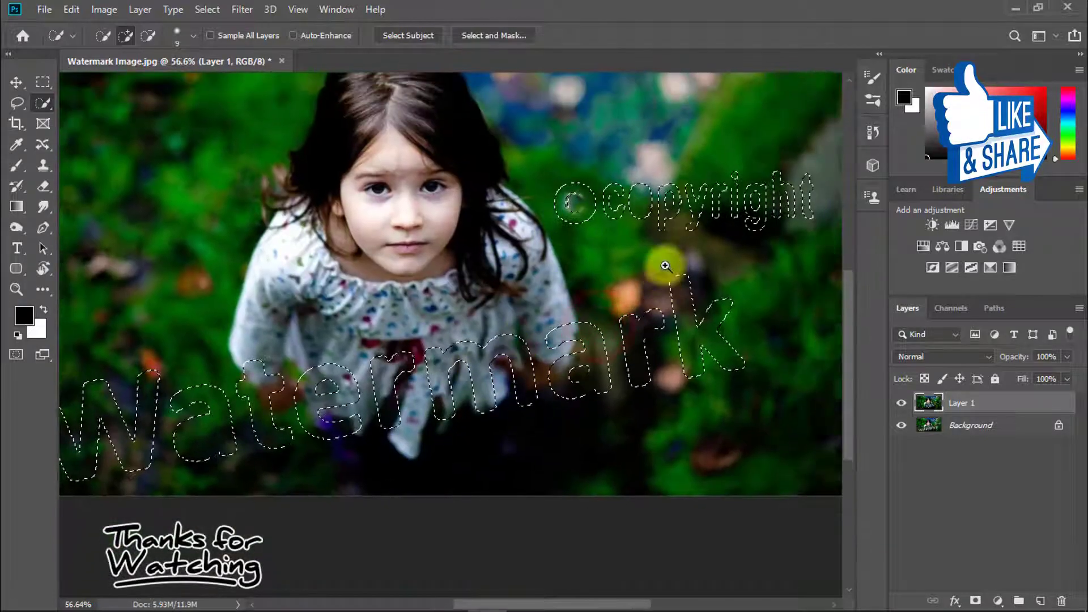
left_click_drag(663, 403, 662, 293)
left_click_drag(574, 343, 597, 345)
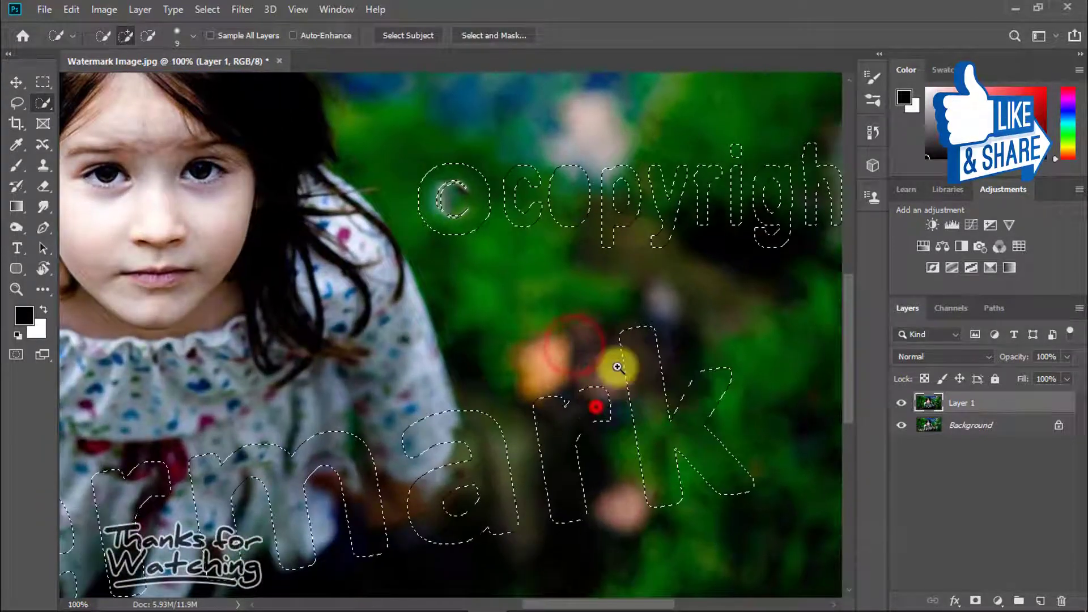
left_click_drag(595, 406, 619, 363)
key("ctrl+d")
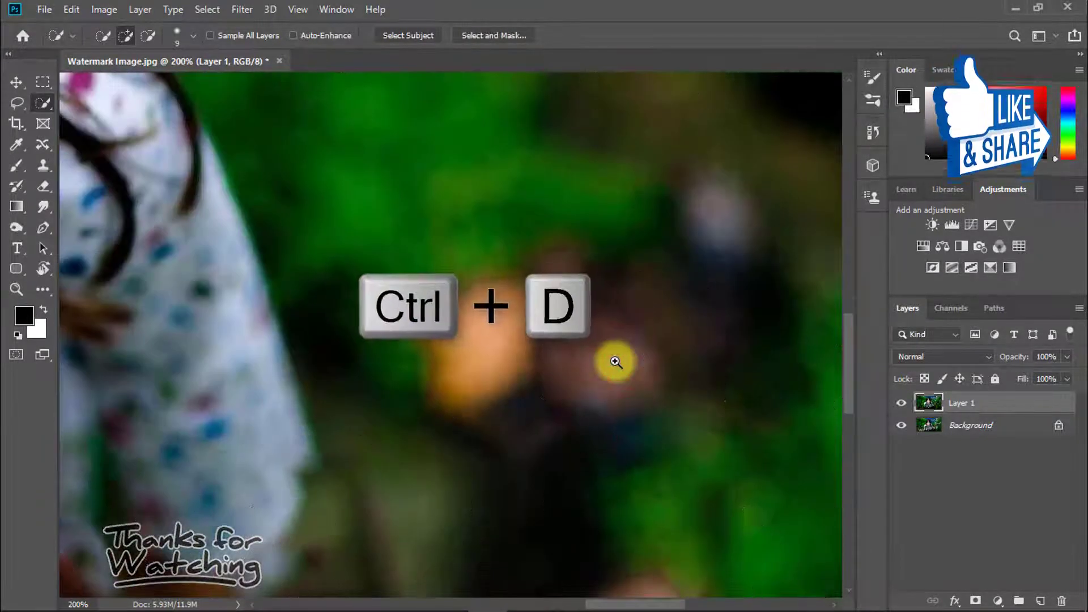
- Compare the retouched Layer 1 with the original Background in both former watermark areas by toggling the layer's visibility
left_click_drag(587, 343, 519, 334)
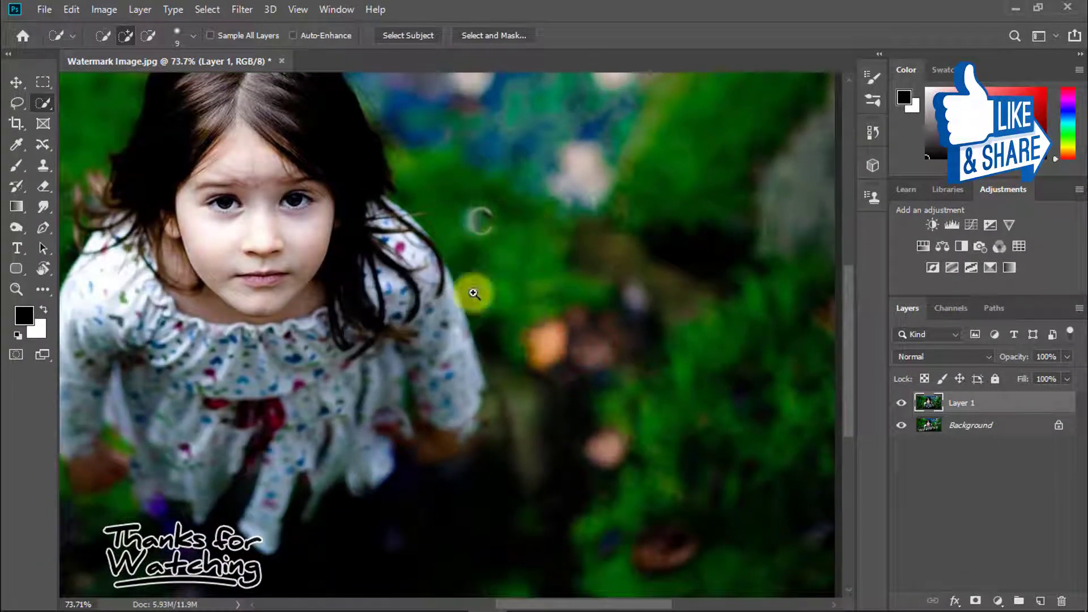
left_click_drag(436, 361, 468, 362)
left_click_drag(467, 538, 627, 308)
left_click_drag(374, 398, 584, 398)
left_click_drag(338, 342, 426, 372)
left_click(901, 402)
left_click(901, 402)
left_click(901, 402)
left_click(901, 403)
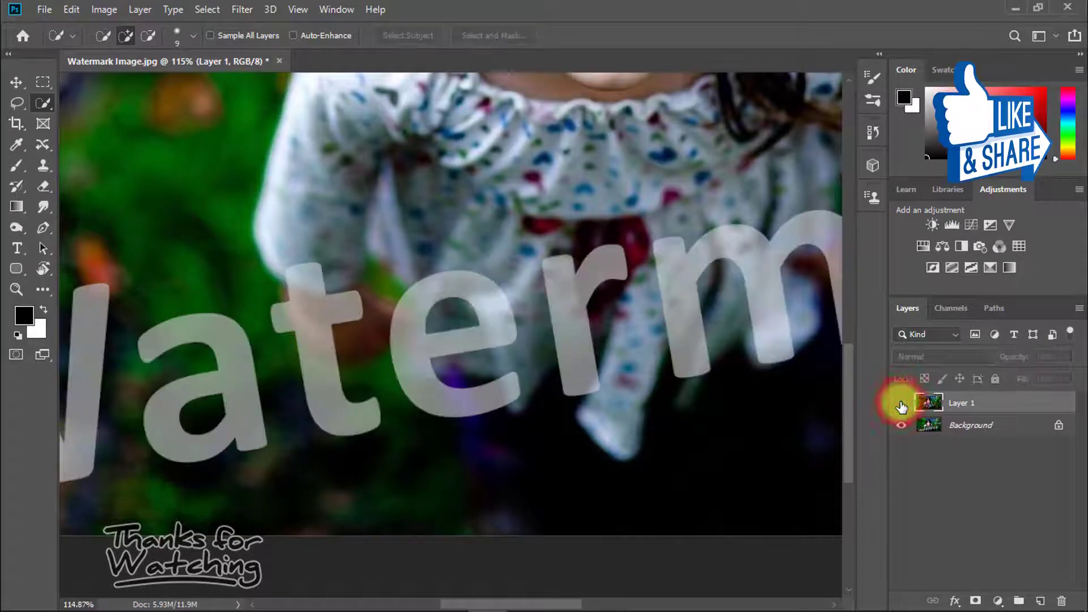
left_click(900, 403)
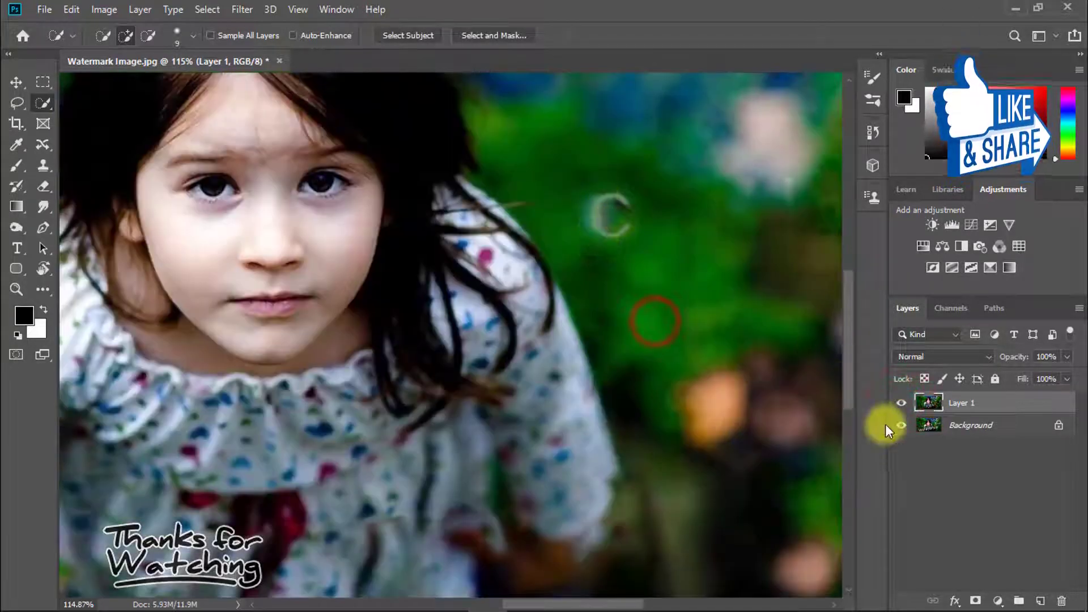
left_click(900, 402)
left_click(901, 403)
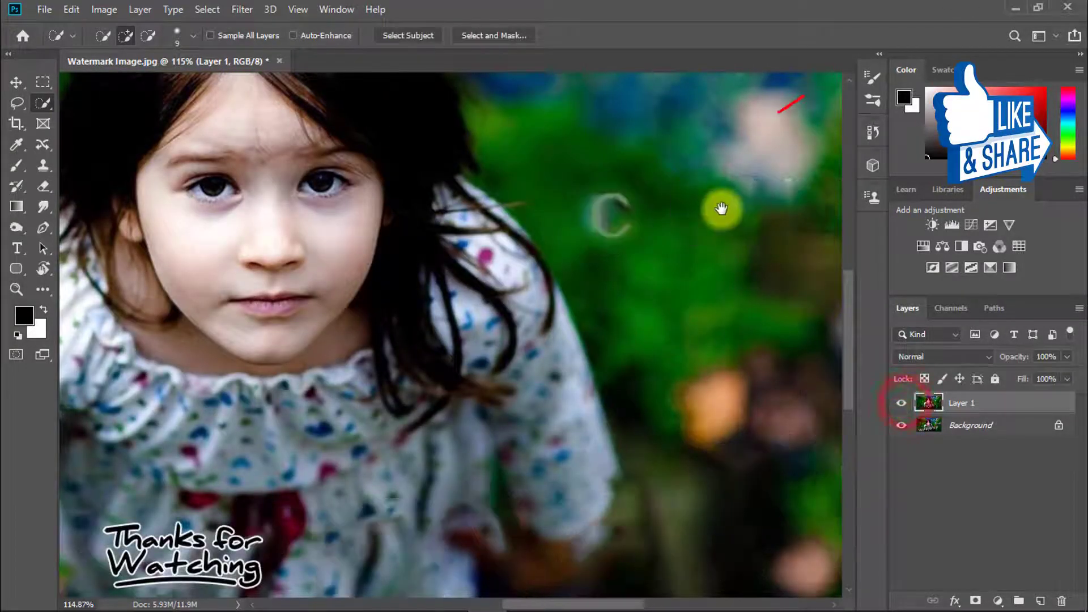
- Activate the Clone Stamp tool and enlarge its brush to size 80 for retouching the leftover copyright symbol
left_click_drag(720, 209, 647, 237)
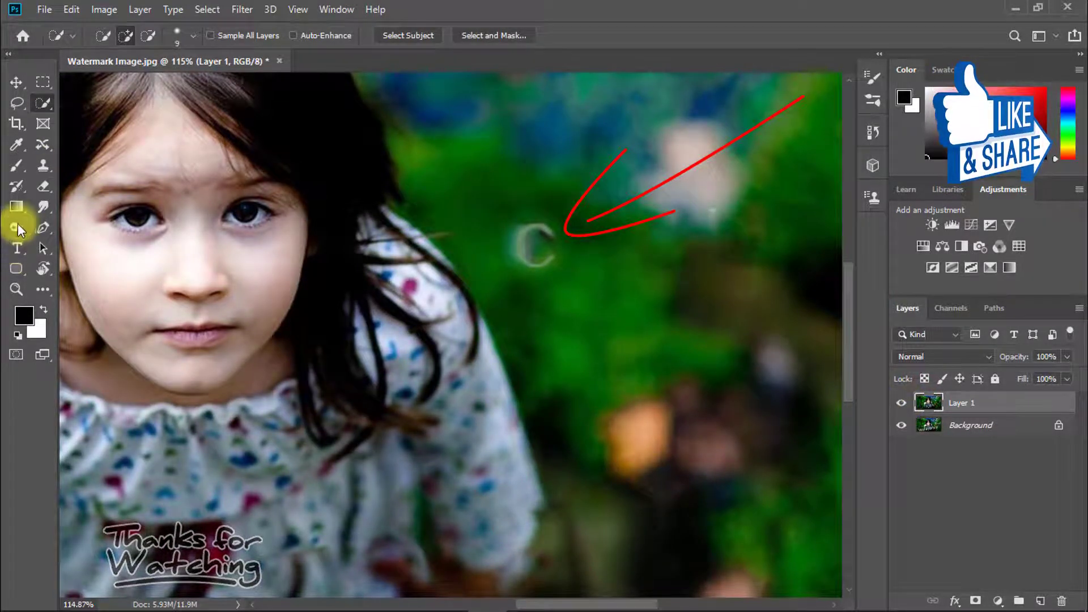
left_click(43, 165)
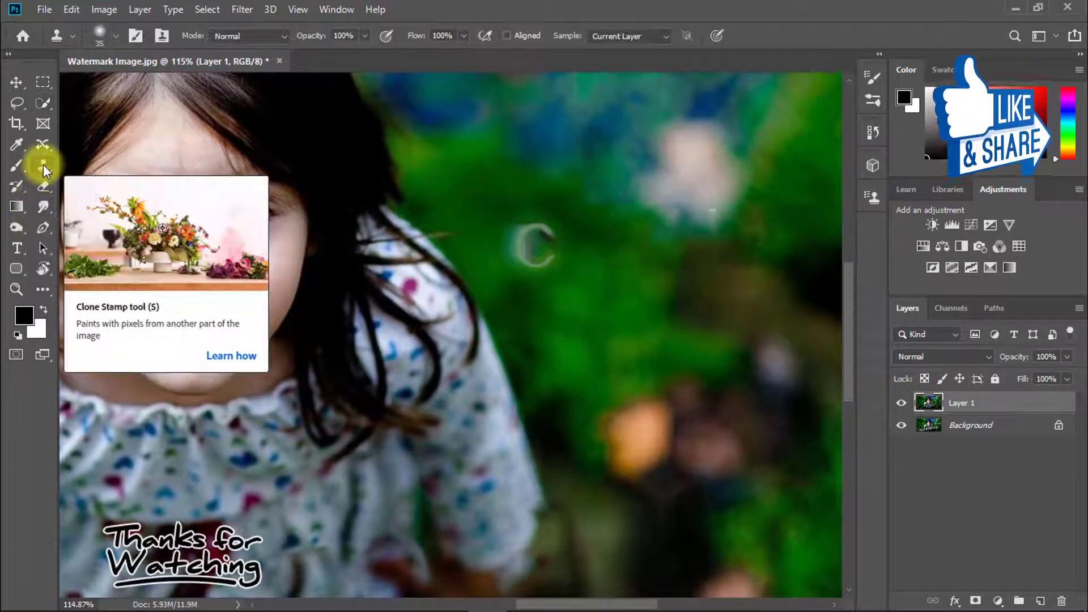
right_click(43, 165)
left_click(113, 167)
key("bracketright")
key("bracketright")
key("bracketright")
key("bracketright")
key("bracketright")
key("bracketright")
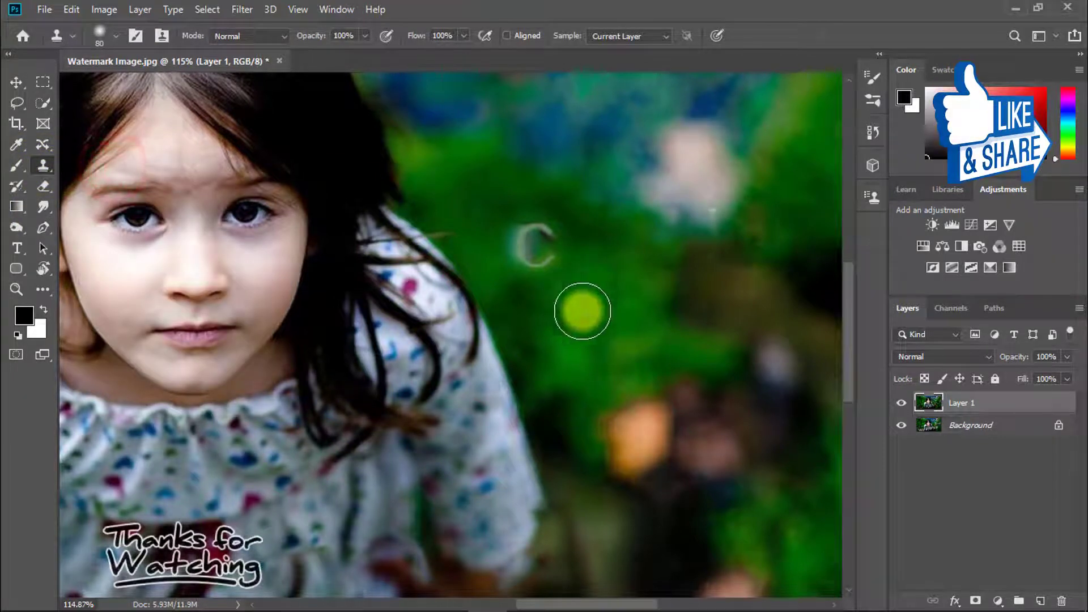
- Sample the green background beside the leftover © remnant on Layer 1 and clone it over the remnant
key("alt")
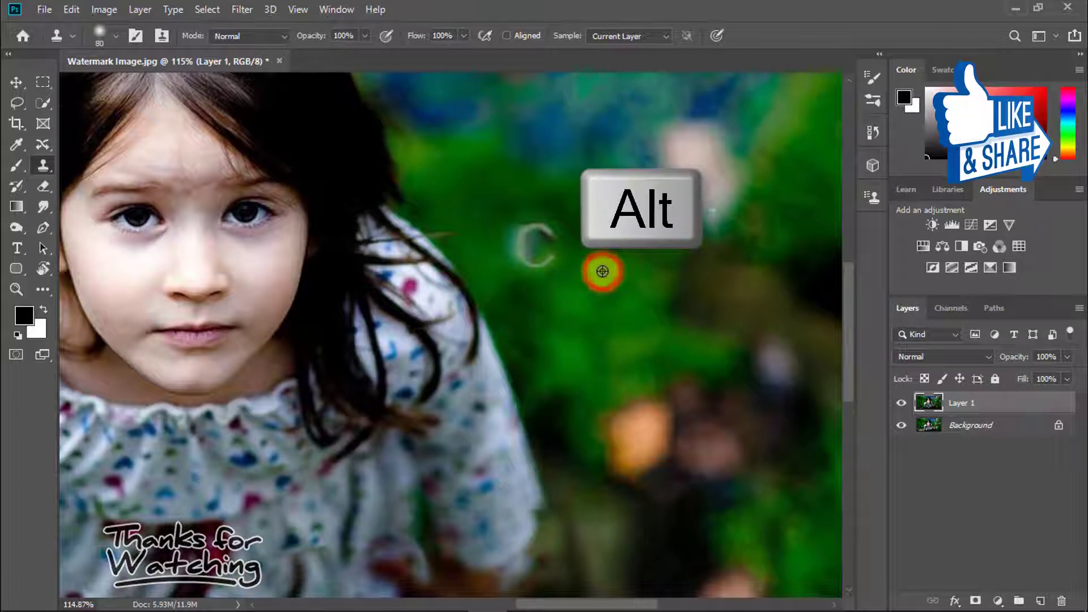
left_click(602, 272, "alt")
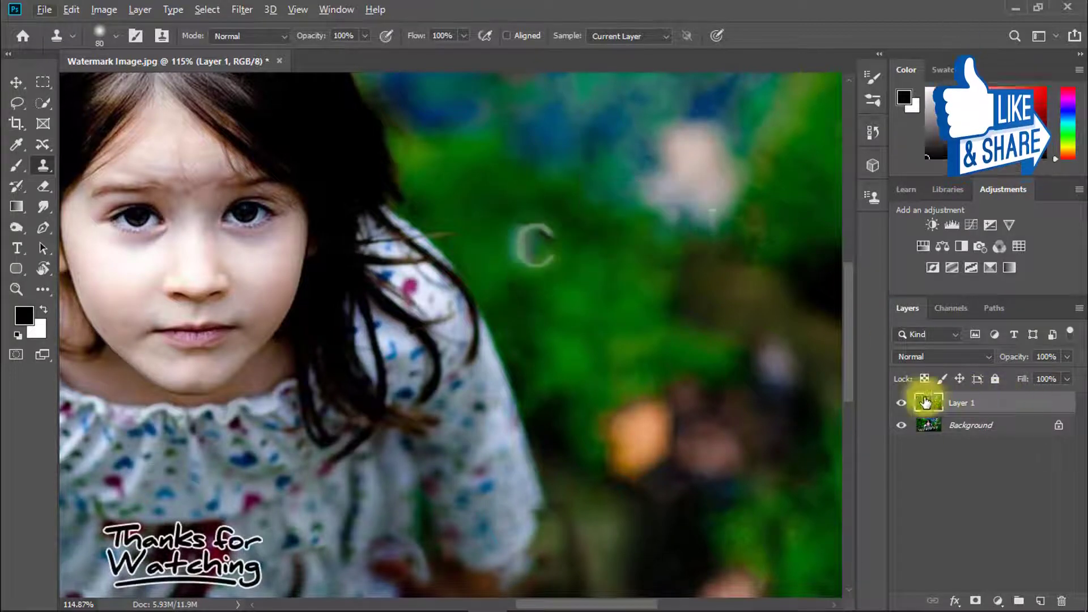
left_click(901, 402)
left_click(900, 402)
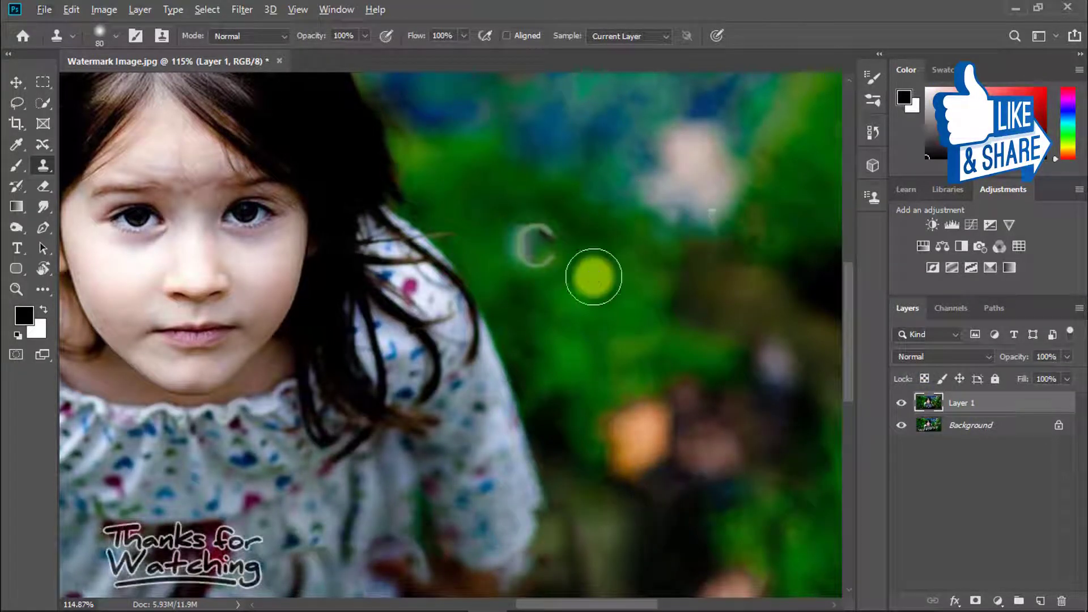
left_click(592, 268, "alt")
left_click(527, 239)
left_click_drag(527, 241, 407, 253)
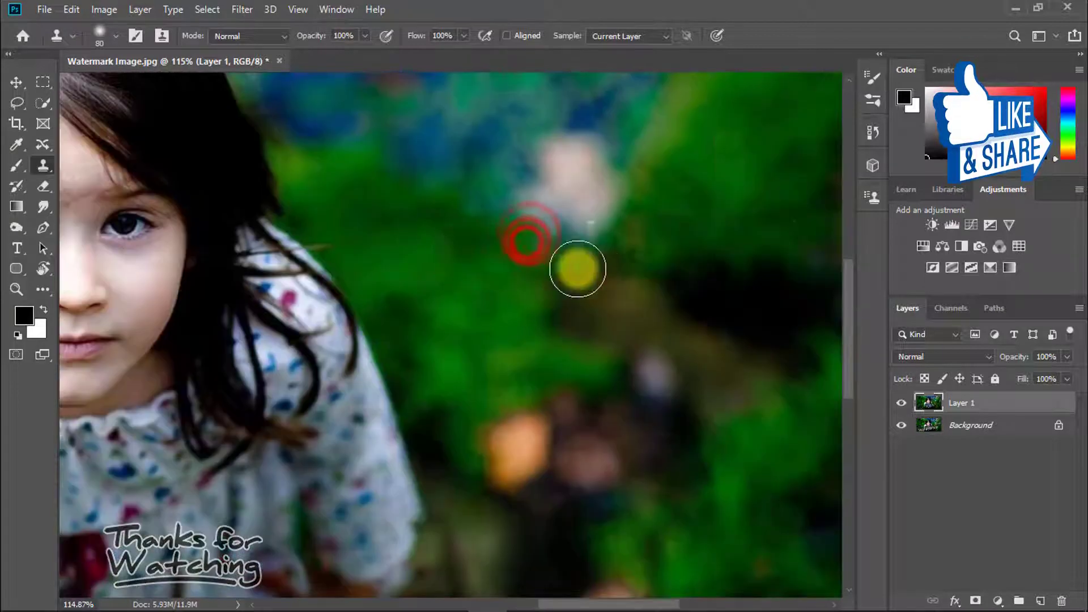
- Reduce the Clone Stamp brush to size 50 and clone nearby dress fabric over the flawed skirt area beside the girl's hand
scroll(644, 245, "down", 5)
key("bracketleft")
key("bracketleft")
key("bracketleft")
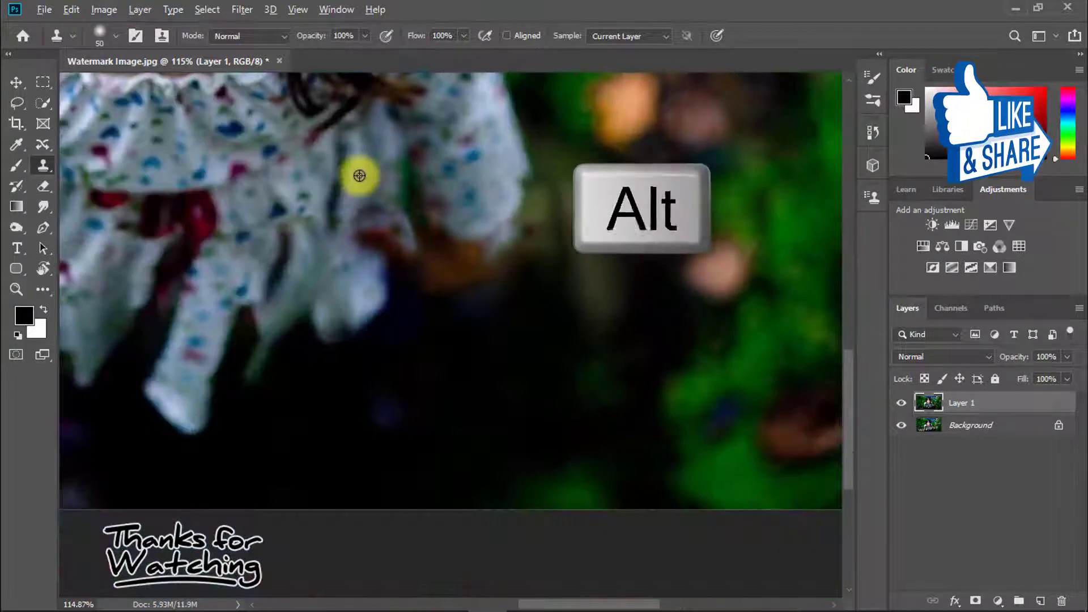
left_click(361, 183, "alt")
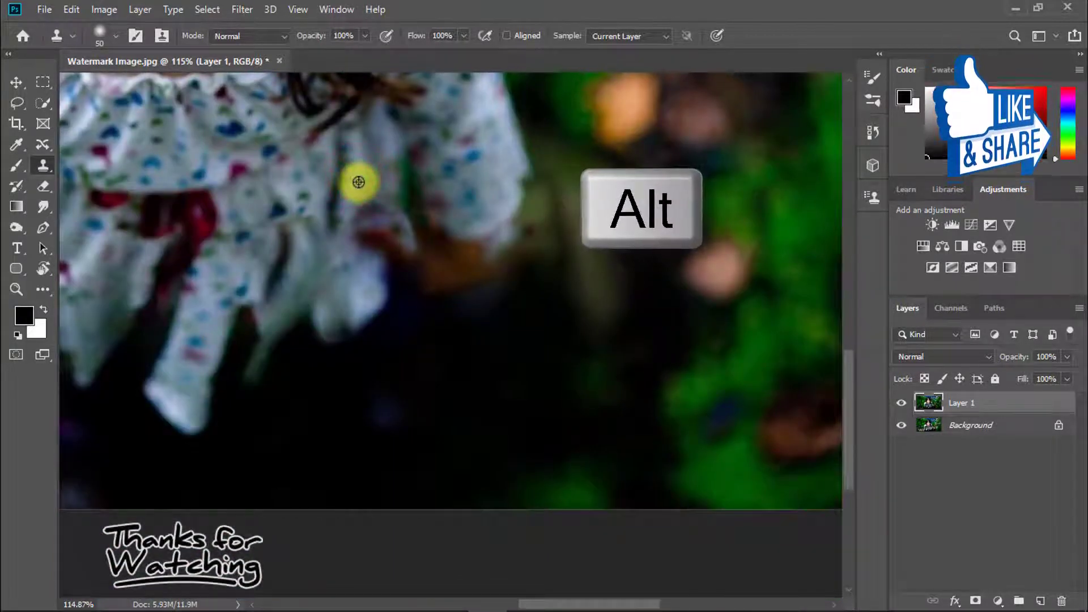
left_click(358, 194, "alt")
left_click(354, 222)
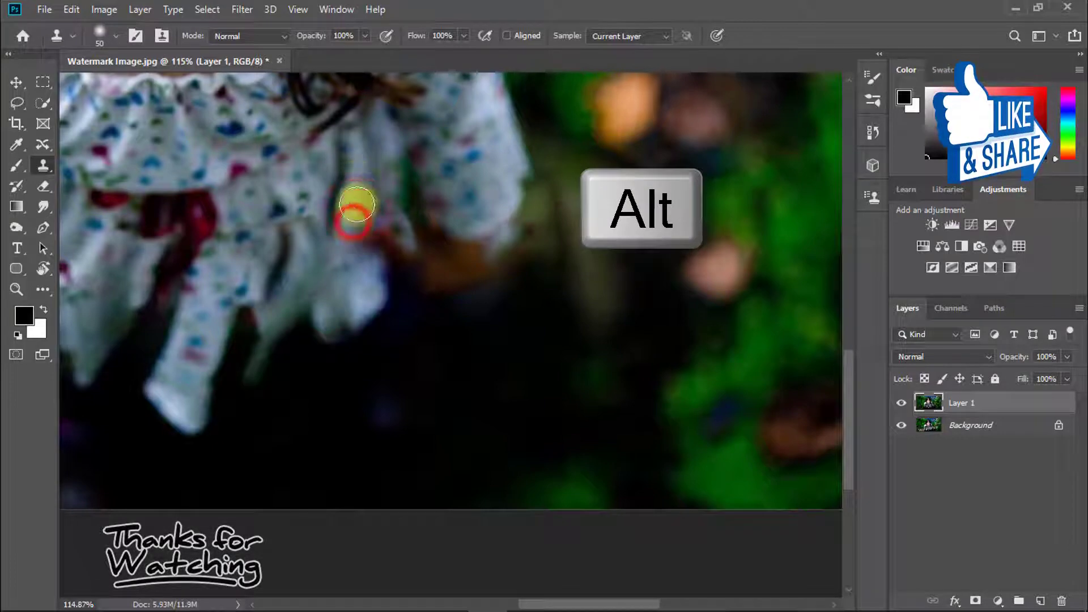
left_click(387, 184, "alt")
left_click_drag(387, 211, 377, 243)
- Compare Layer 1 with the original, and clone sleeve fabric over the flawed lower edge of the girl's other sleeve
scroll(376, 243, "left", 5)
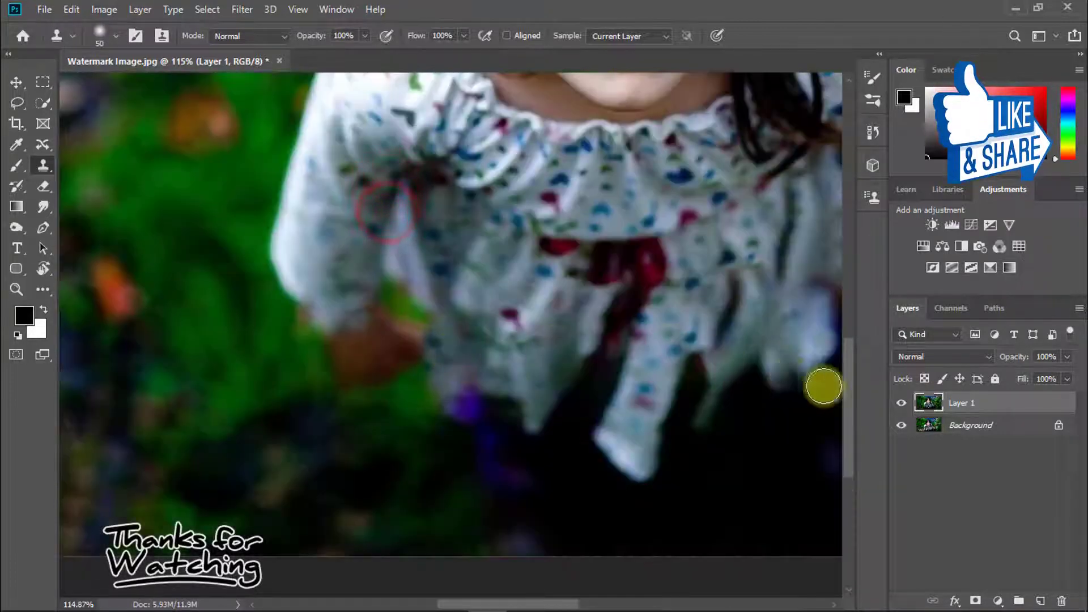
left_click(901, 404)
left_click(901, 403)
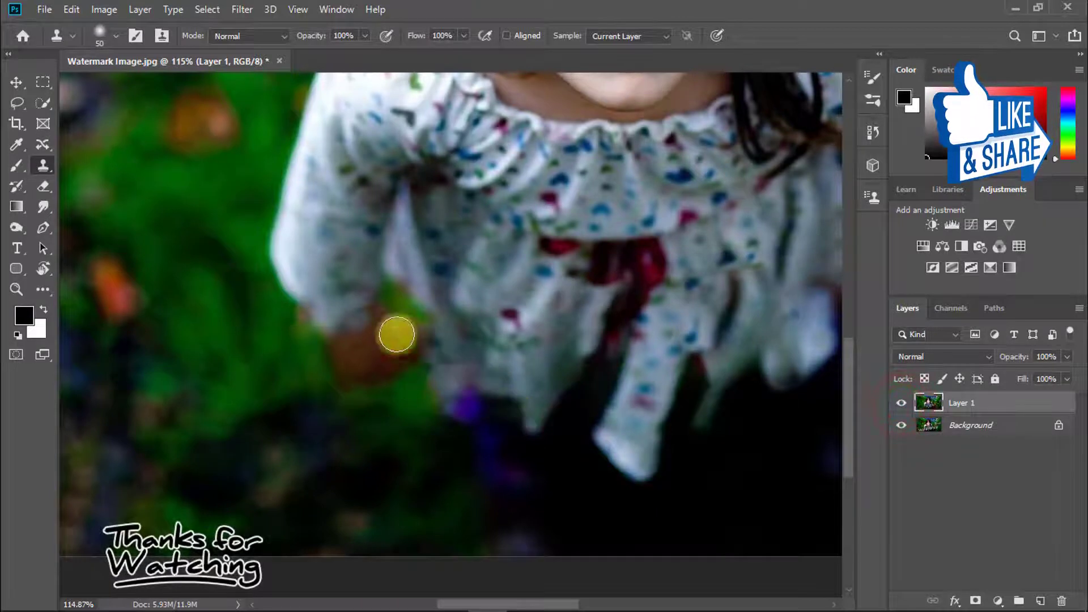
left_click(298, 262, "alt")
left_click(300, 306)
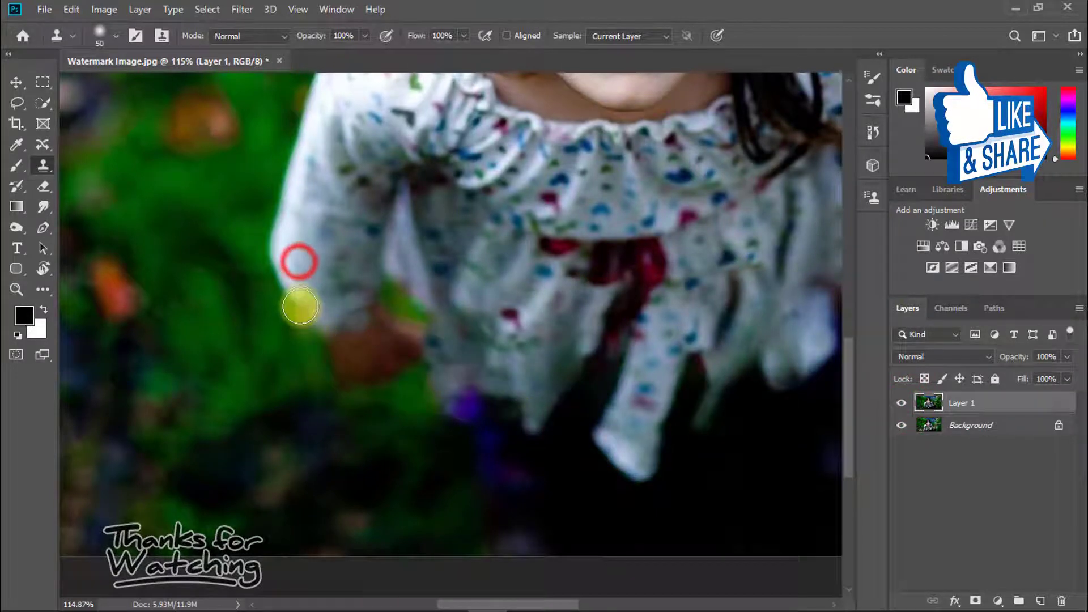
left_click(303, 276, "alt")
left_click_drag(313, 302, 318, 310)
left_click(320, 313)
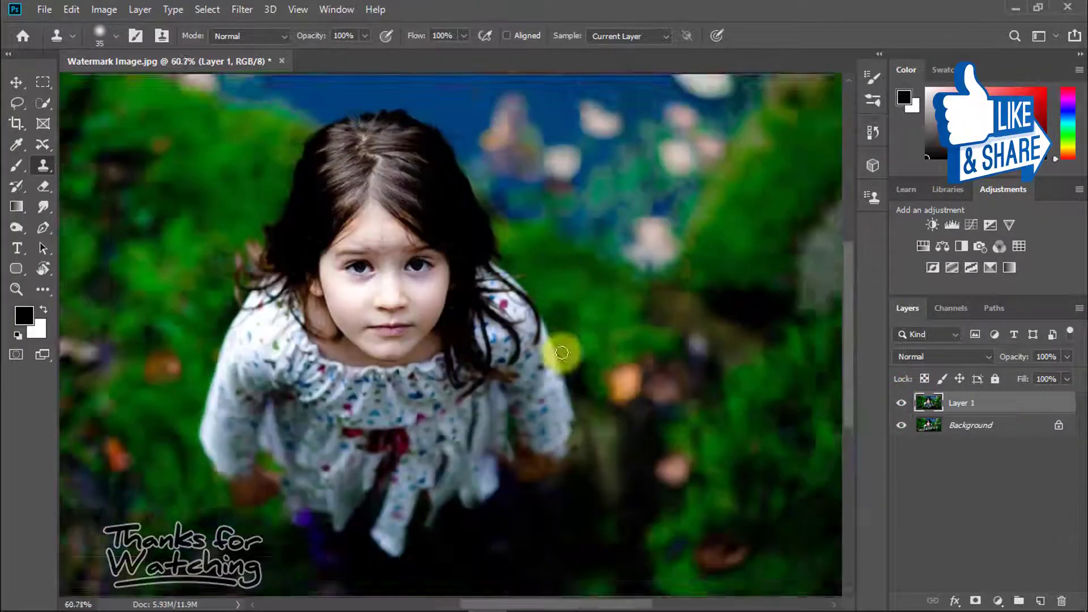
scroll(469, 350, "up", 3)
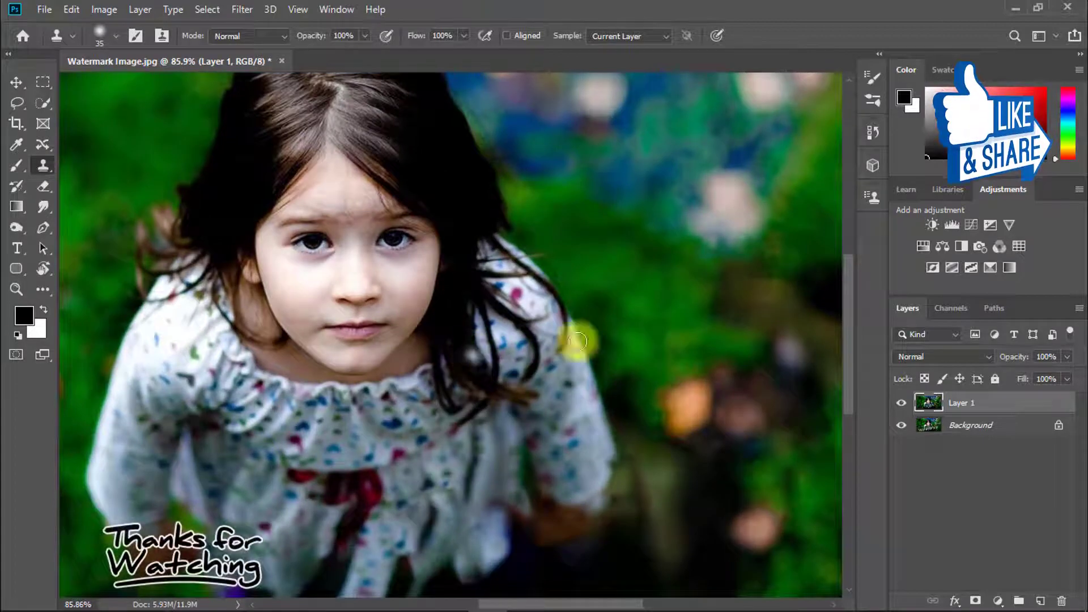
left_click_drag(521, 321, 523, 321)
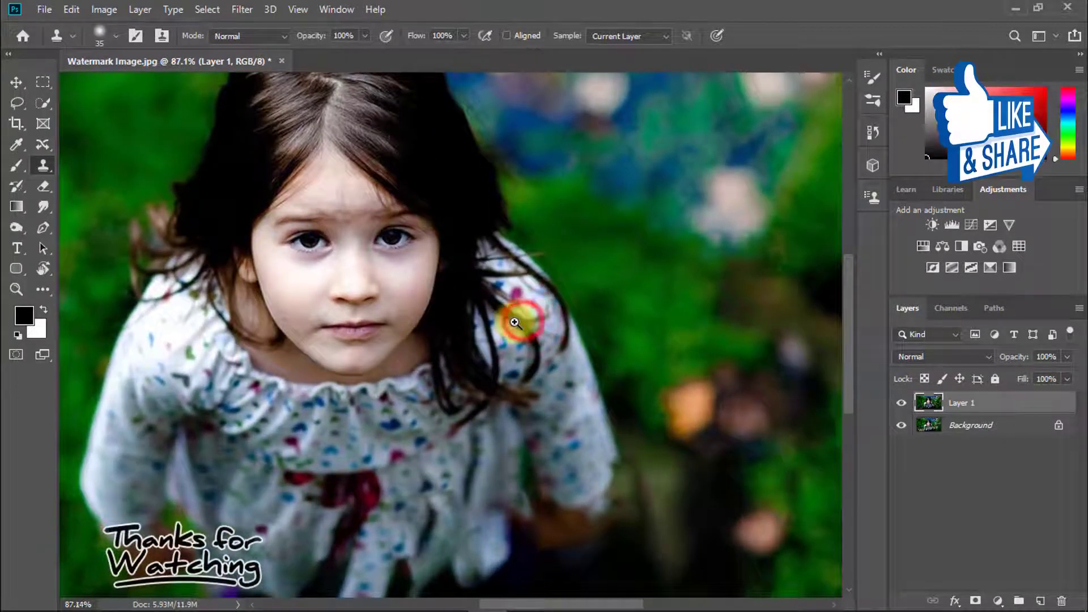
scroll(525, 422, "down", 1)
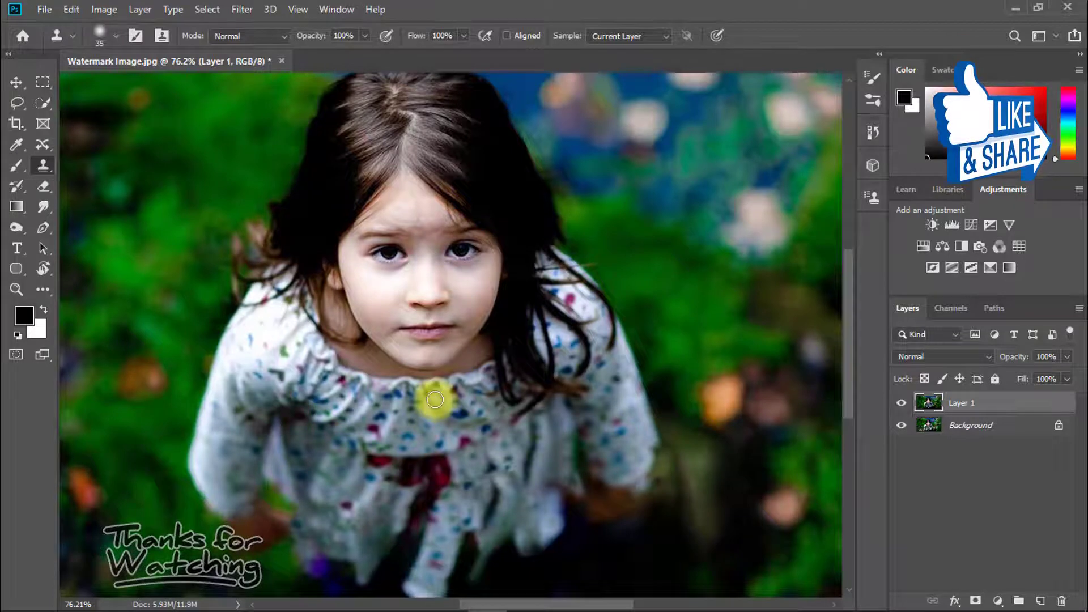
left_click_drag(574, 306, 537, 303)
scroll(573, 304, "up", 1)
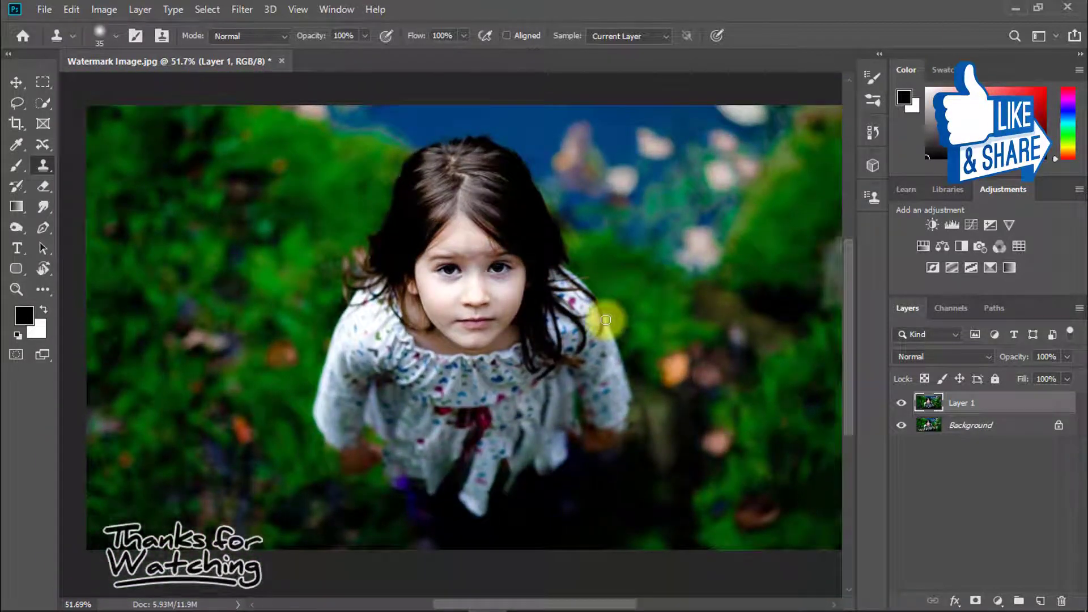